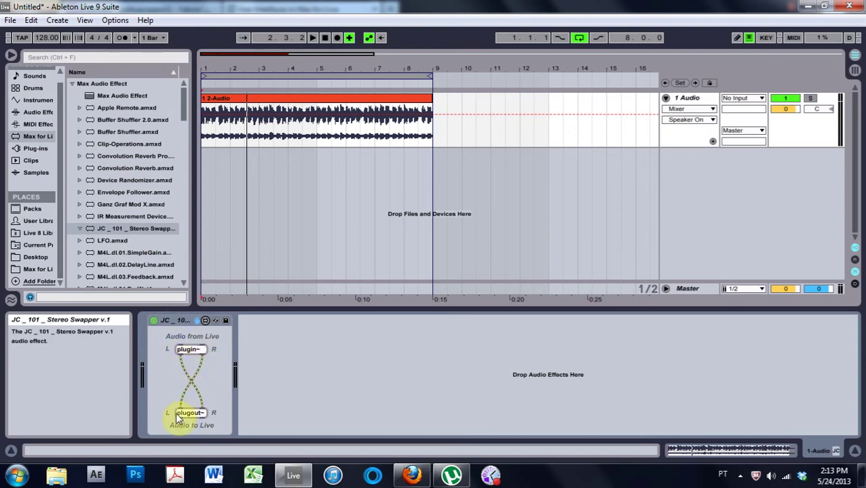
{"action": "left_click", "coordinate": [154, 320]}
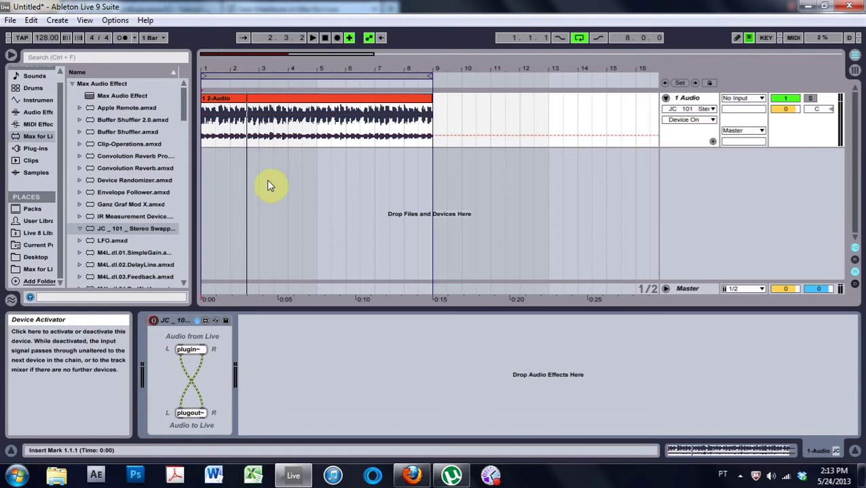
{"action": "left_click", "coordinate": [324, 39]}
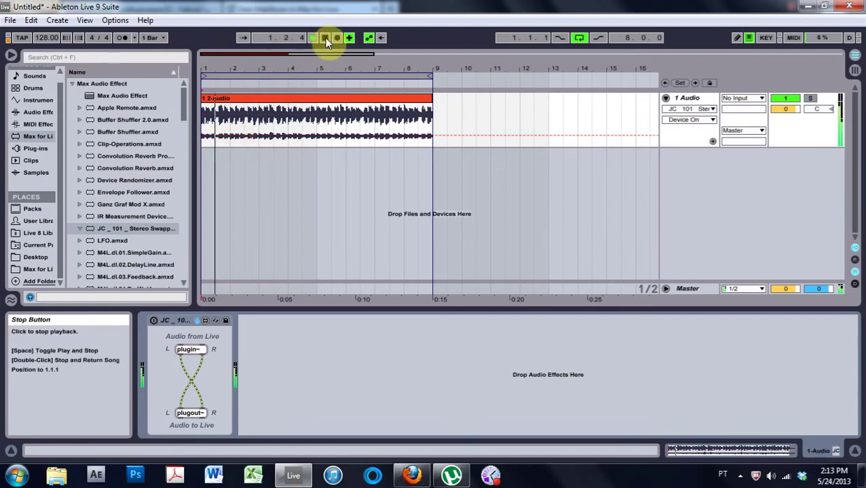
{"action": "left_click", "coordinate": [325, 39]}
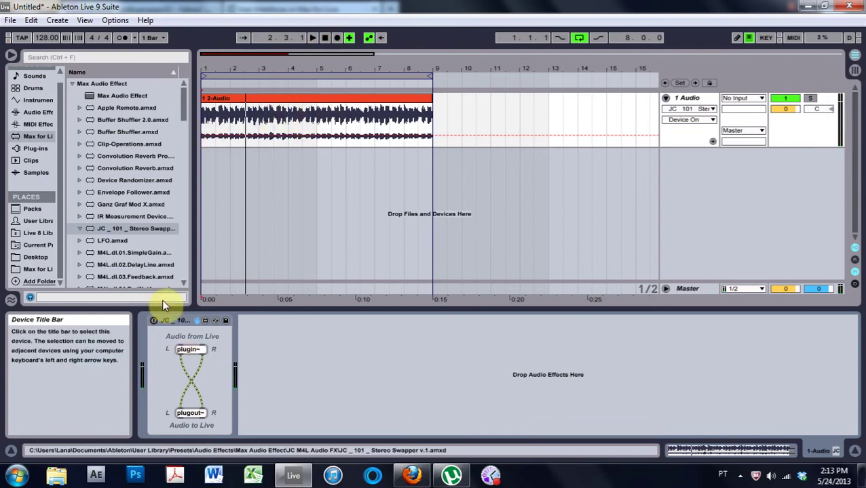
{"action": "left_click", "coordinate": [153, 321]}
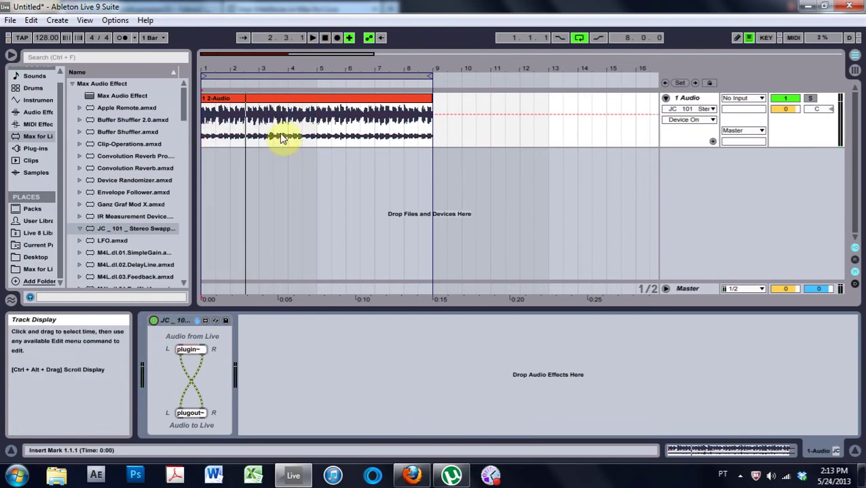
{"action": "left_click", "coordinate": [313, 38]}
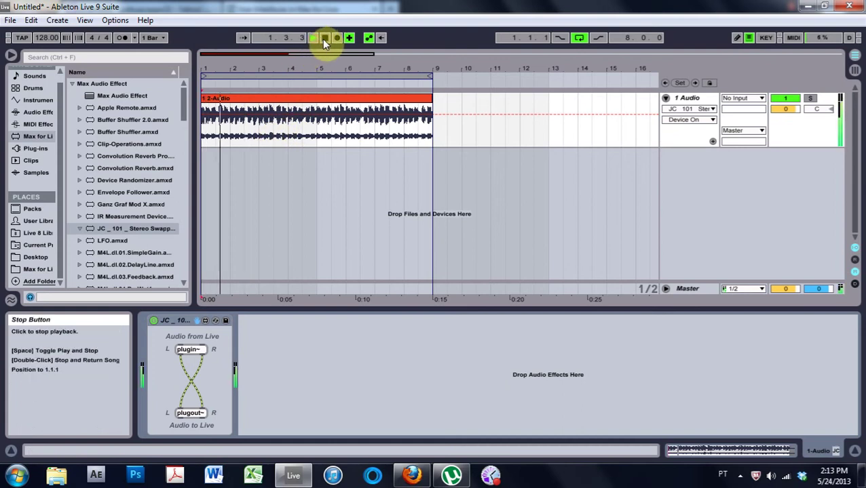
{"action": "left_click", "coordinate": [324, 38]}
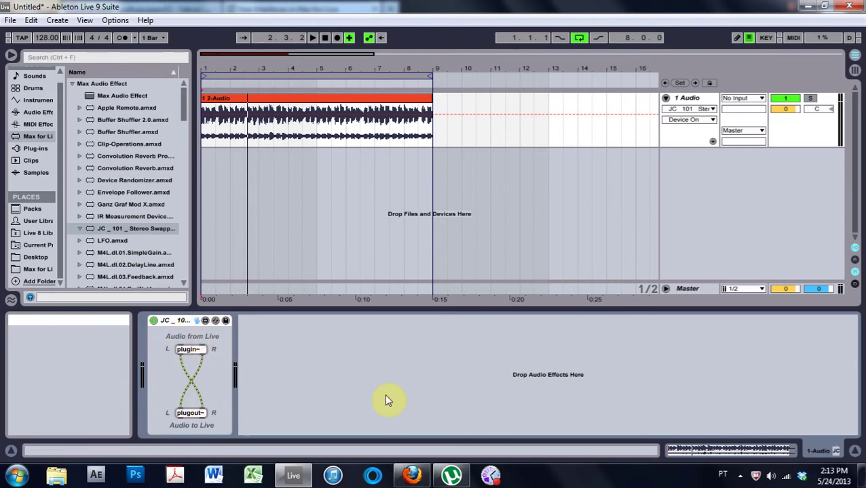
- Open the Stereo Swapper patch for editing, shift its objects right and move plugout~ with its label further down
{"action": "left_click", "coordinate": [205, 321]}
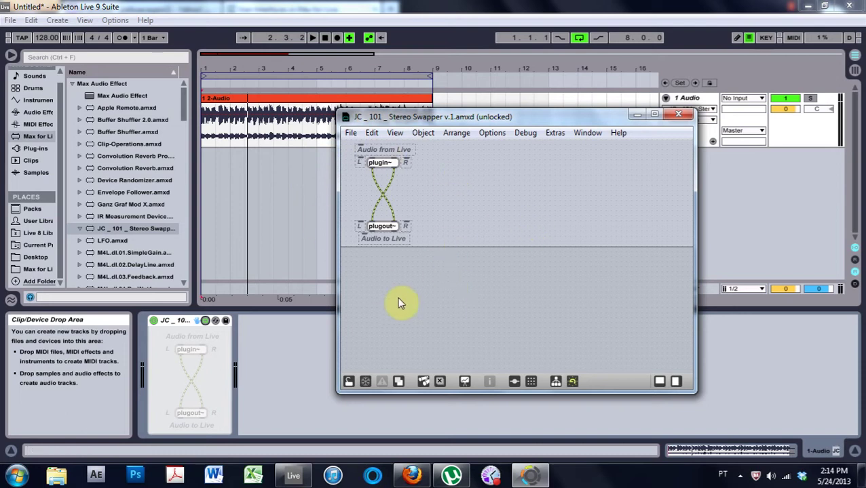
{"action": "left_click_drag", "start_coordinate": [403, 274], "coordinate": [432, 158]}
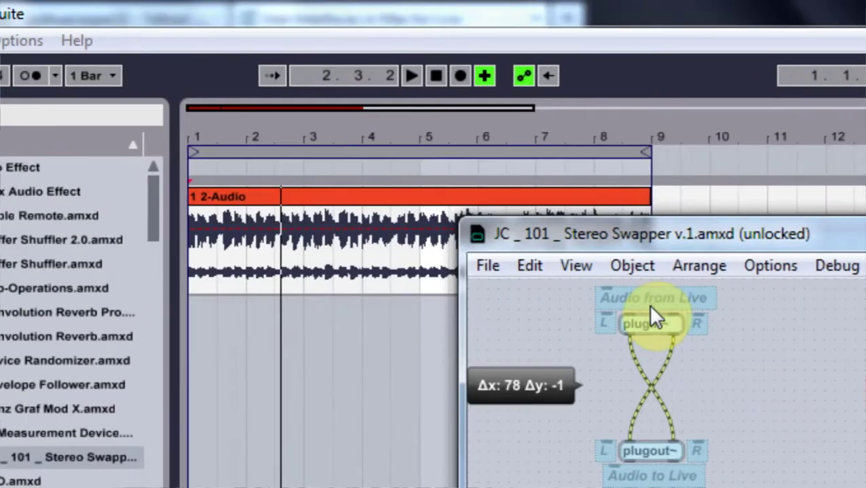
{"action": "left_click_drag", "start_coordinate": [617, 352], "coordinate": [381, 187]}
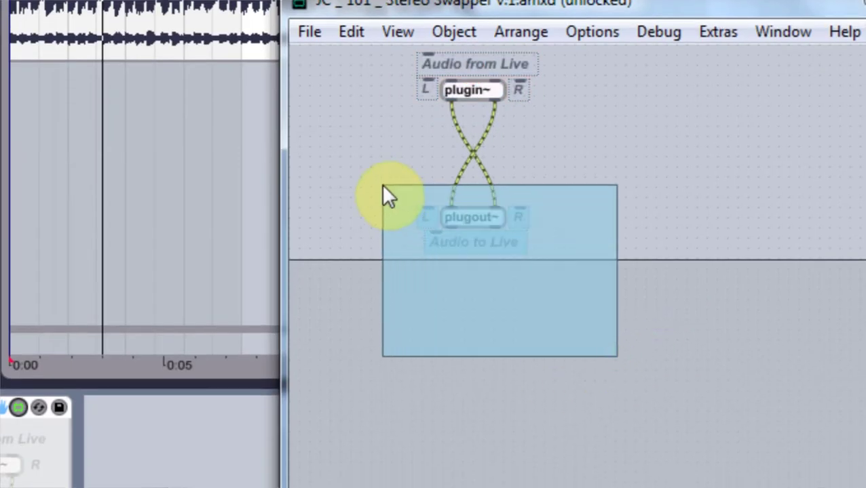
{"action": "left_click", "coordinate": [464, 219]}
{"action": "left_click_drag", "start_coordinate": [470, 244], "coordinate": [470, 359]}
- Move the patch editor window left and show the Object Explorer beside the patch
{"action": "left_click", "coordinate": [590, 277]}
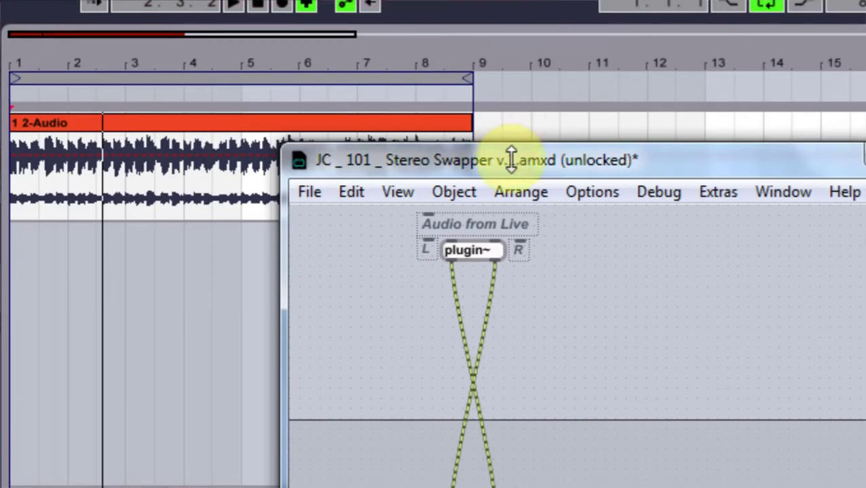
{"action": "left_click_drag", "start_coordinate": [519, 156], "coordinate": [331, 161]}
{"action": "left_click", "coordinate": [679, 379]}
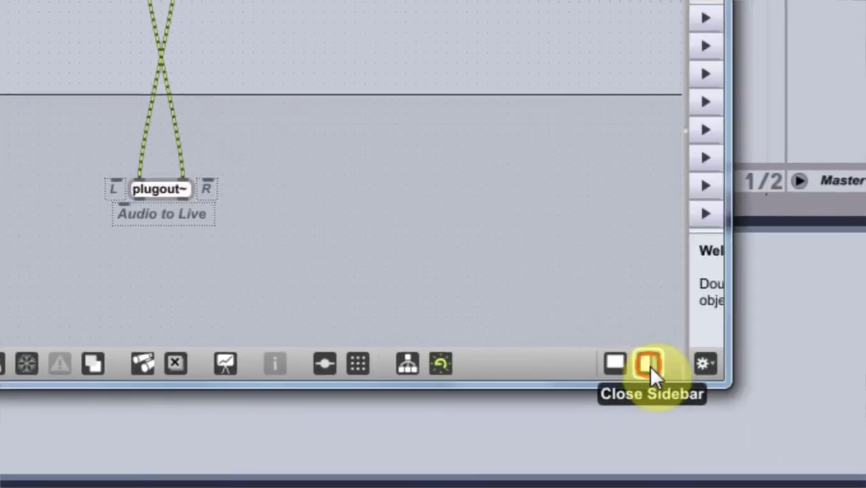
- Filter the Object Explorer for 'gain' and drag two live.gain~ sliders into the patch
{"action": "left_click", "coordinate": [768, 95]}
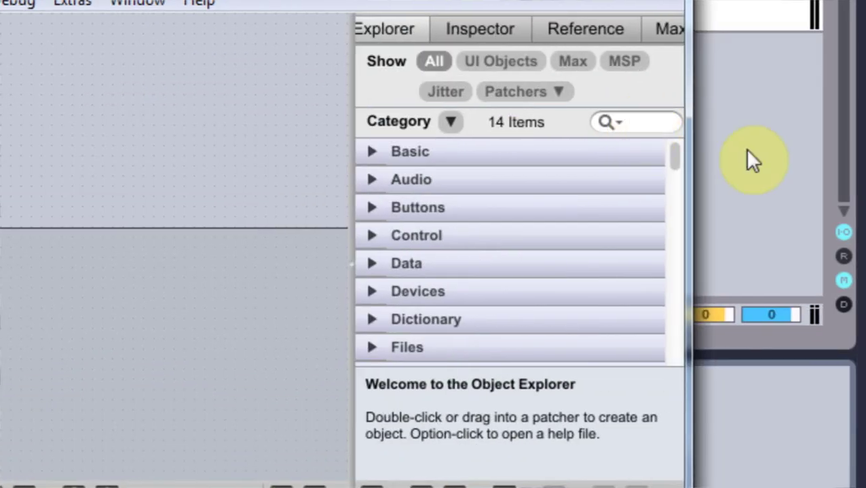
{"action": "type", "text": "gain"}
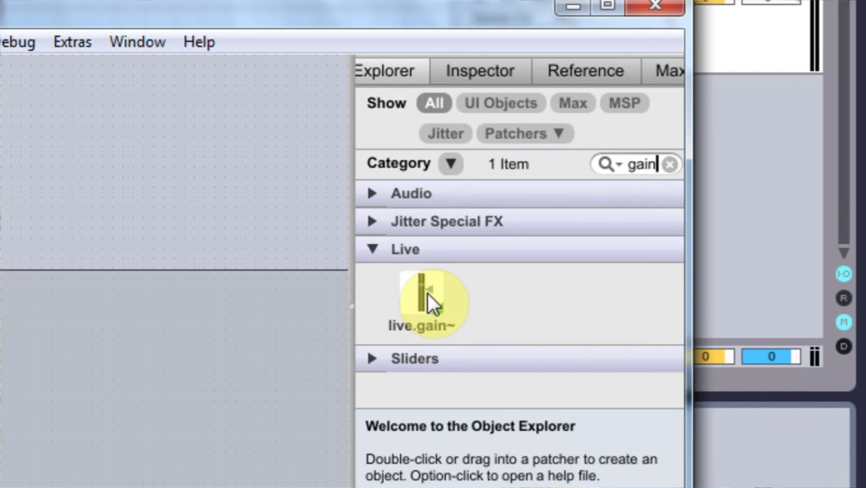
{"action": "left_click_drag", "start_coordinate": [425, 292], "coordinate": [217, 214]}
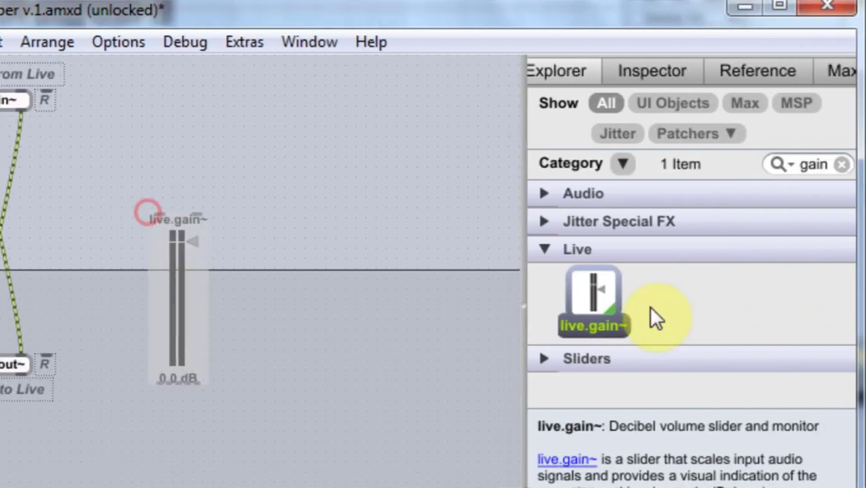
{"action": "left_click_drag", "start_coordinate": [590, 289], "coordinate": [215, 215]}
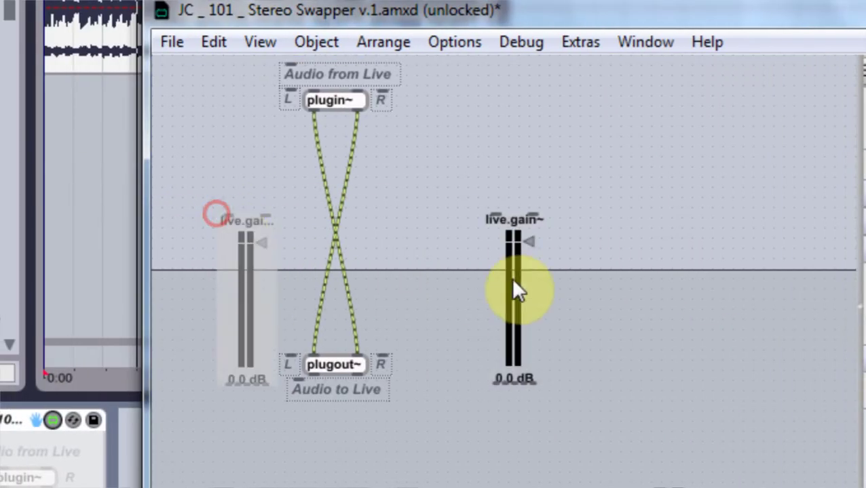
- Position the two live.gain~ sliders to the left and right of the crossed cords
{"action": "left_click_drag", "start_coordinate": [514, 283], "coordinate": [438, 218]}
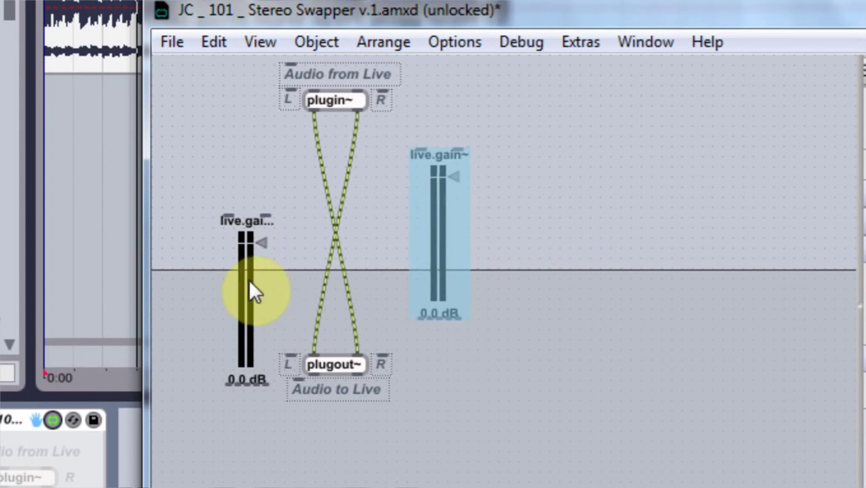
{"action": "left_click_drag", "start_coordinate": [248, 278], "coordinate": [246, 217]}
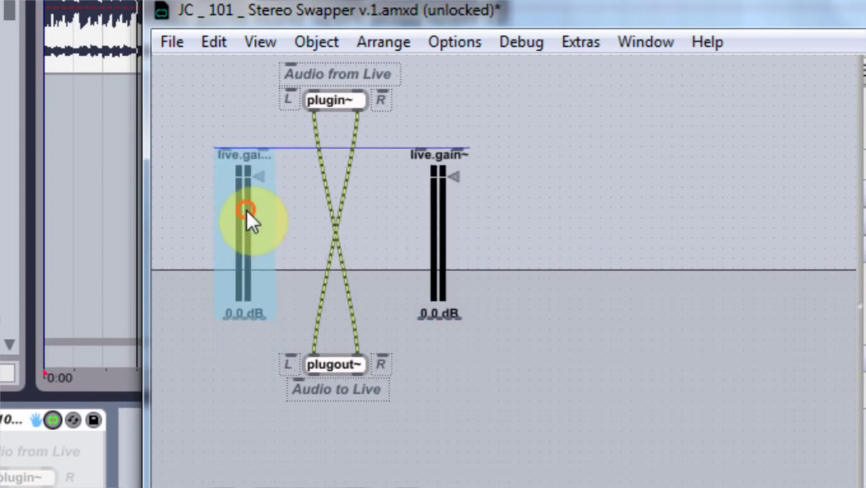
{"action": "left_click", "coordinate": [440, 207]}
{"action": "left_click_drag", "start_coordinate": [438, 207], "coordinate": [429, 204]}
{"action": "left_click", "coordinate": [429, 204]}
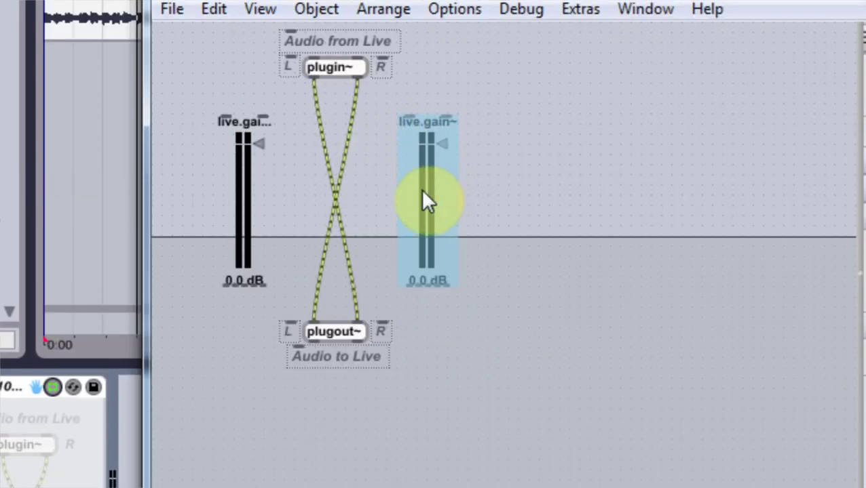
{"action": "left_click", "coordinate": [256, 192]}
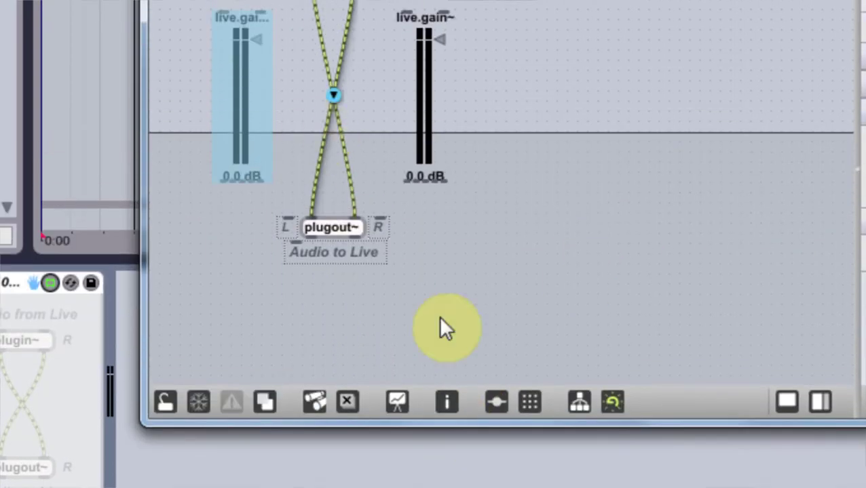
{"action": "left_click", "coordinate": [230, 76]}
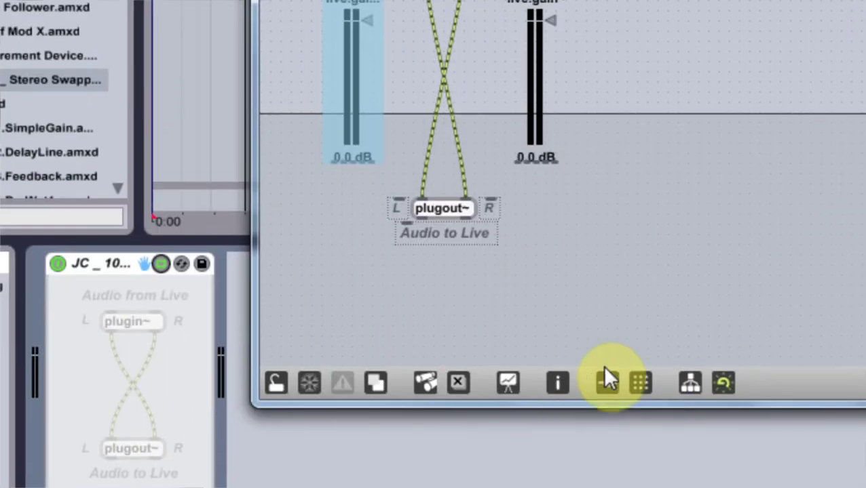
- Set the left live.gain~ slider's Short Name to 'wet' in the Inspector
{"action": "left_click", "coordinate": [557, 379]}
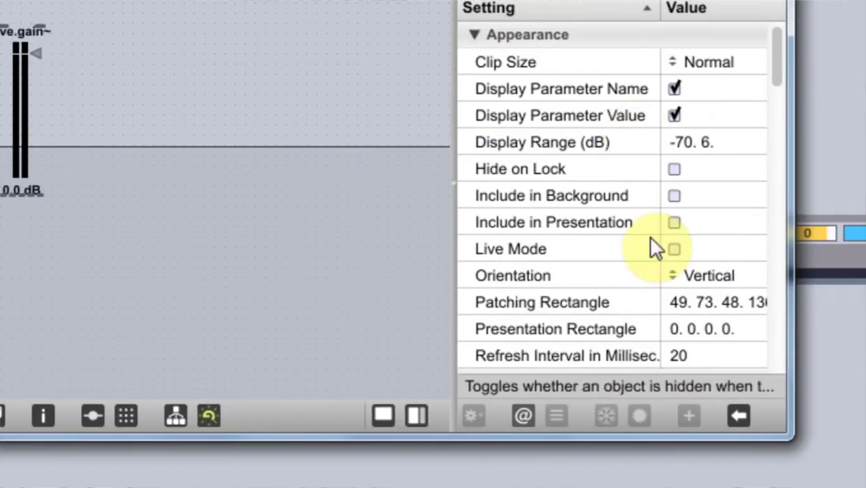
{"action": "scroll", "coordinate": [651, 258], "scroll_direction": "down", "scroll_amount": 15}
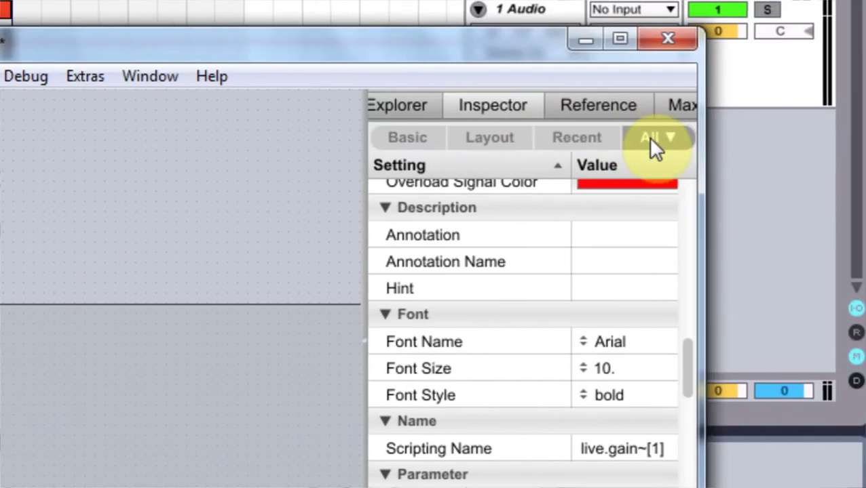
{"action": "left_click", "coordinate": [645, 137]}
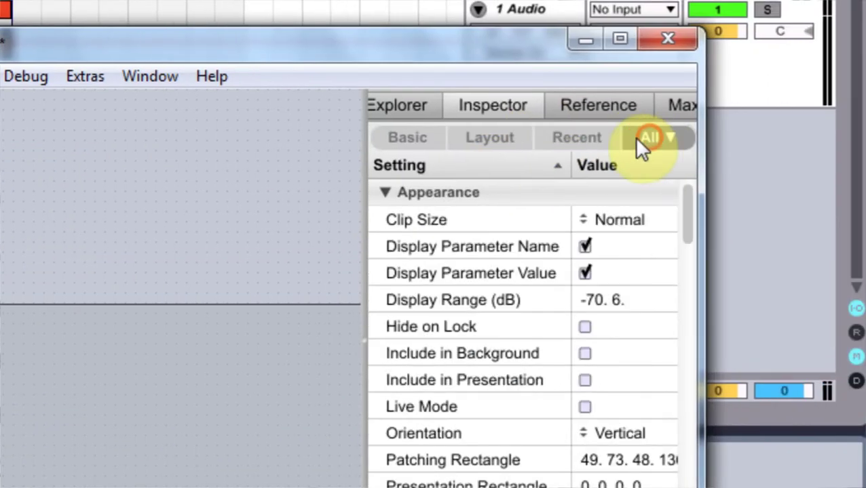
{"action": "scroll", "coordinate": [499, 357], "scroll_direction": "down", "scroll_amount": 10}
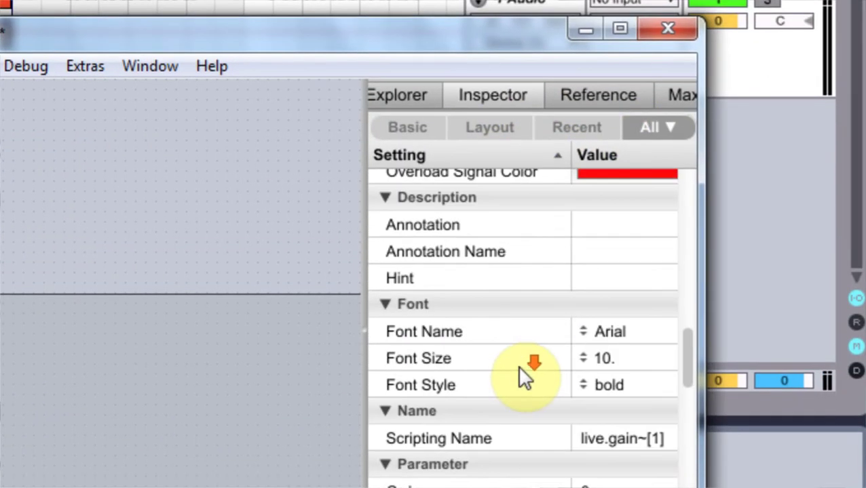
{"action": "scroll", "coordinate": [519, 359], "scroll_direction": "down", "scroll_amount": 6}
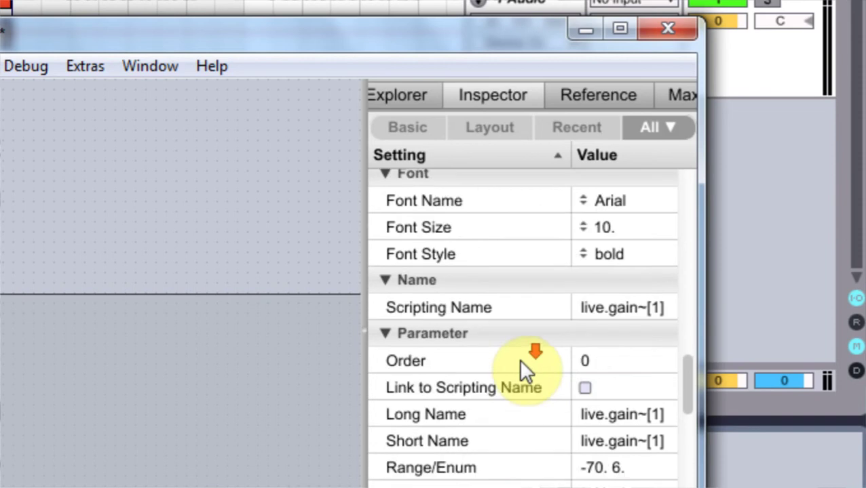
{"action": "left_click", "coordinate": [415, 316]}
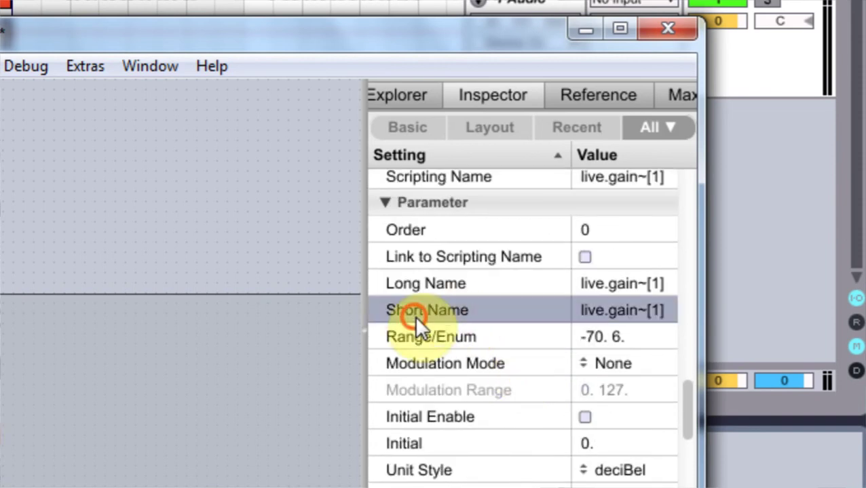
{"action": "left_click", "coordinate": [601, 313]}
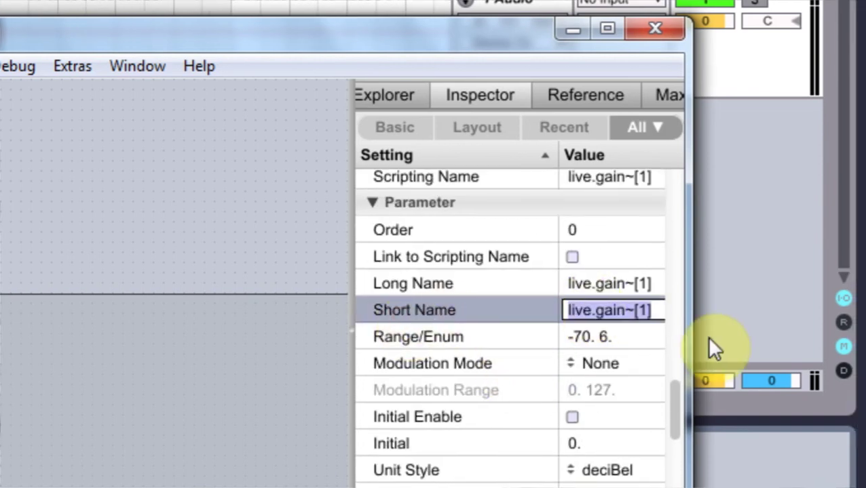
{"action": "type", "text": "wet"}
{"action": "key", "text": "Return"}
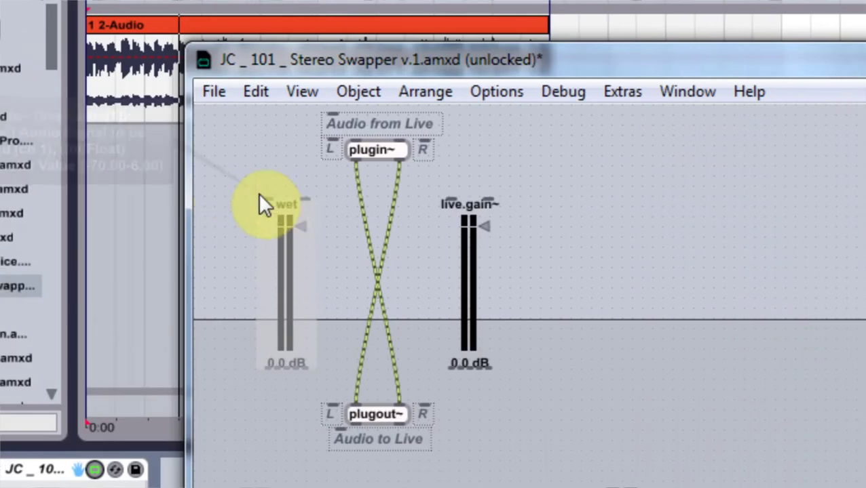
- Set the right live.gain~ slider's Short Name to 'dry'
{"action": "left_click", "coordinate": [464, 290]}
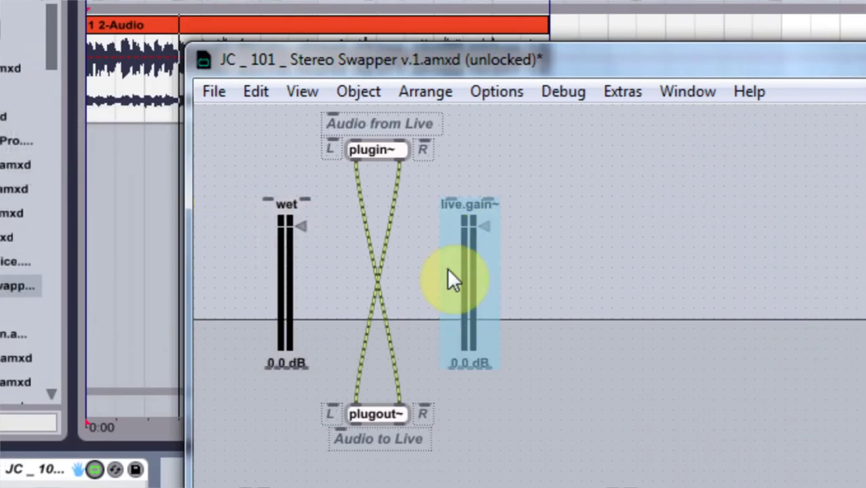
{"action": "scroll", "coordinate": [648, 325], "scroll_direction": "down", "scroll_amount": 5}
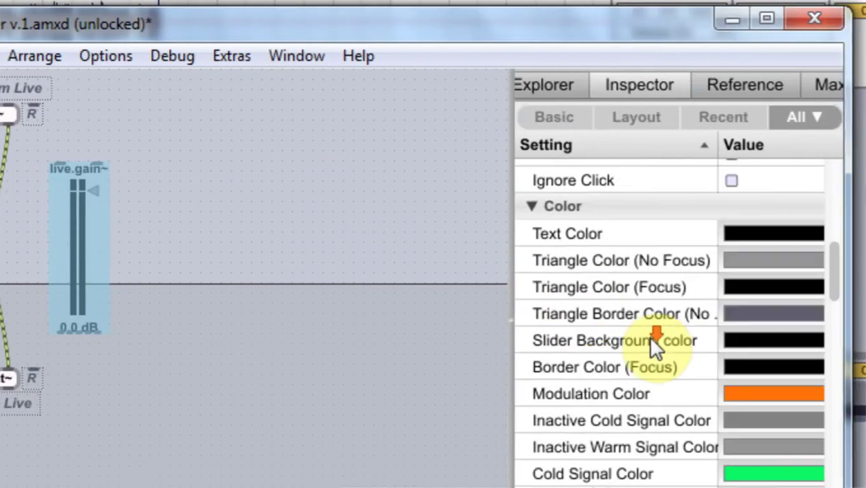
{"action": "scroll", "coordinate": [648, 340], "scroll_direction": "down", "scroll_amount": 15}
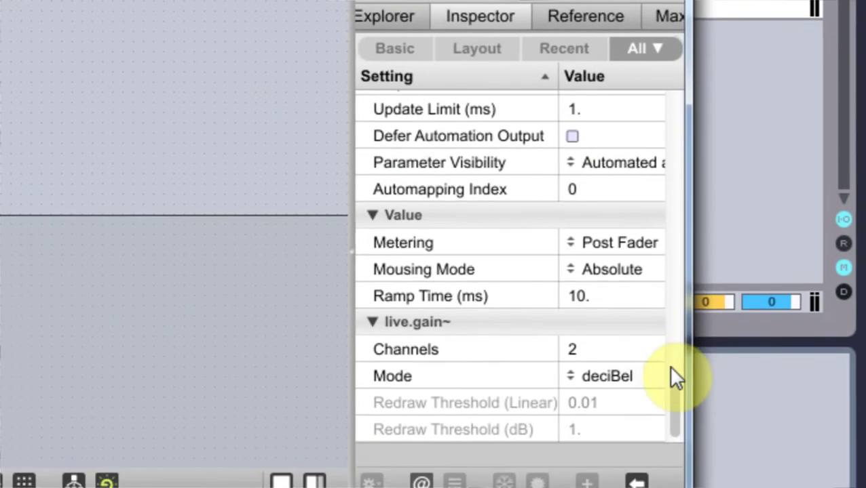
{"action": "left_click_drag", "start_coordinate": [828, 449], "coordinate": [835, 433]}
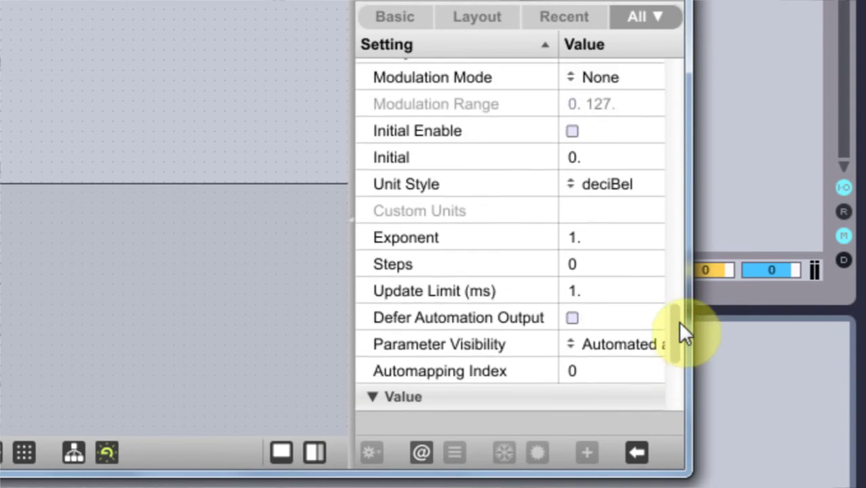
{"action": "left_click_drag", "start_coordinate": [682, 333], "coordinate": [677, 294]}
{"action": "left_click", "coordinate": [597, 154]}
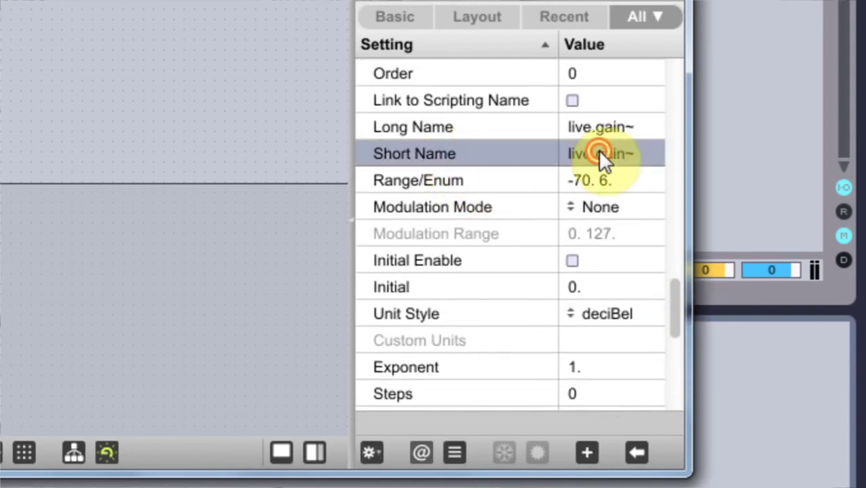
{"action": "type", "text": "dry"}
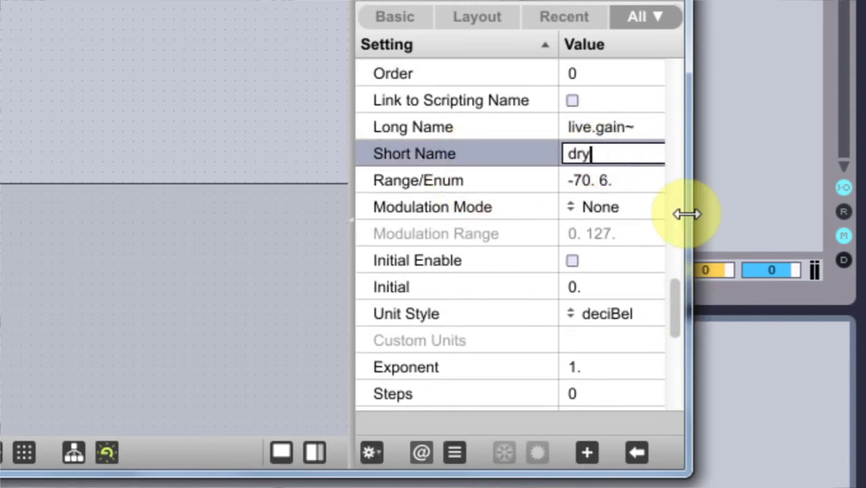
{"action": "key", "text": "Return"}
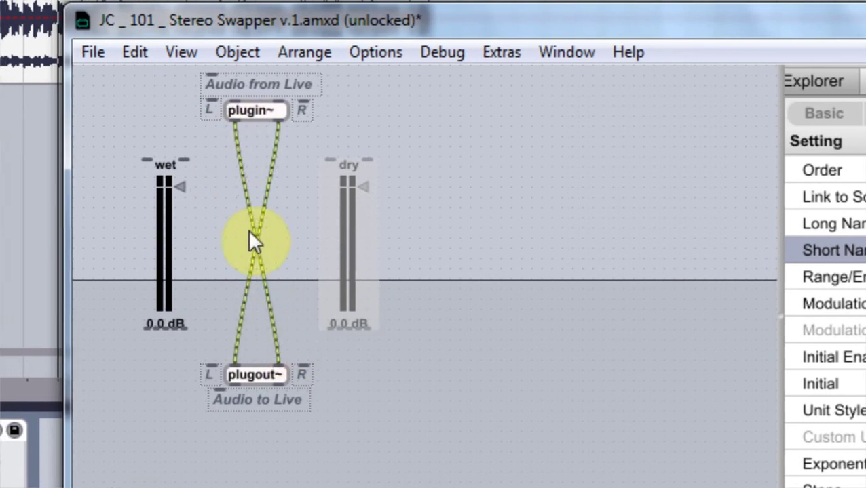
- Reroute both crossed plugin~ cords into the wet slider's inlets and move wet down beside plugout~
{"action": "left_click", "coordinate": [275, 348]}
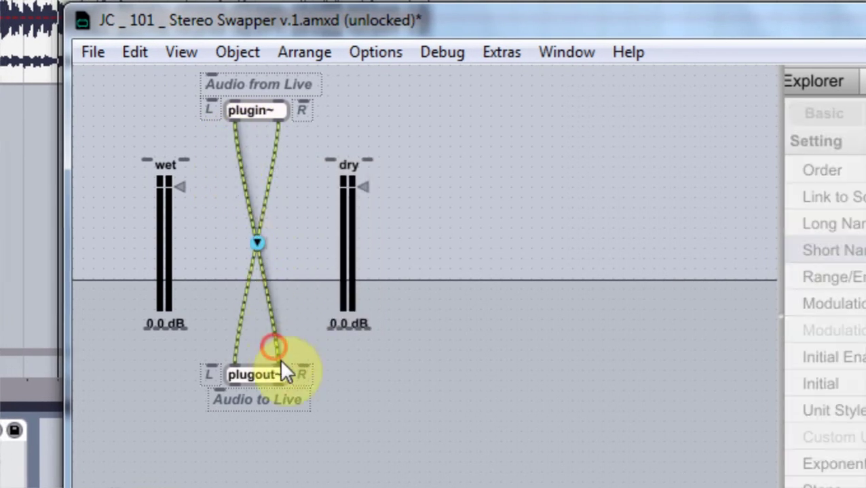
{"action": "left_click", "coordinate": [272, 326]}
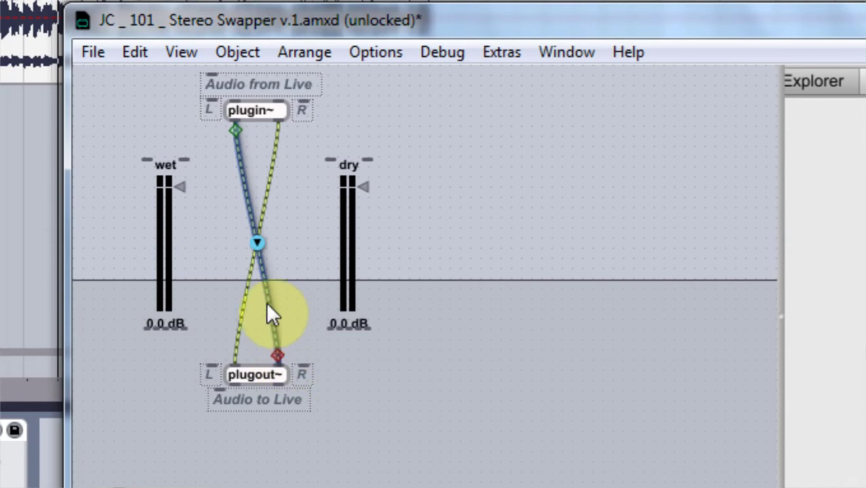
{"action": "left_click_drag", "start_coordinate": [275, 355], "coordinate": [221, 154]}
{"action": "left_click", "coordinate": [276, 328]}
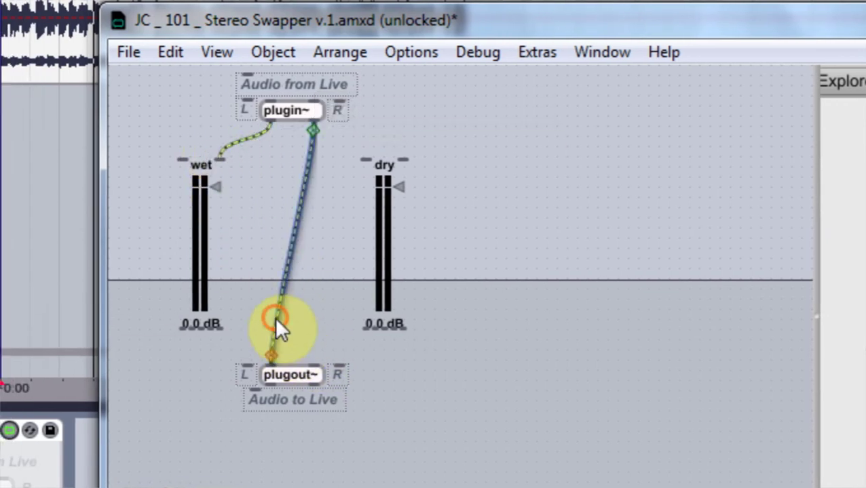
{"action": "left_click_drag", "start_coordinate": [271, 358], "coordinate": [216, 160]}
{"action": "mouse_move", "coordinate": [241, 226]}
{"action": "left_mouse_down"}
{"action": "mouse_move", "coordinate": [286, 264]}
{"action": "mouse_move", "coordinate": [304, 269]}
{"action": "mouse_move", "coordinate": [265, 223]}
{"action": "mouse_move", "coordinate": [265, 252]}
{"action": "mouse_move", "coordinate": [344, 261]}
{"action": "mouse_move", "coordinate": [343, 216]}
{"action": "mouse_move", "coordinate": [253, 214]}
{"action": "left_mouse_up"}
- Connect wet's two outlets to plugout~'s left and right channels
{"action": "left_click", "coordinate": [196, 377]}
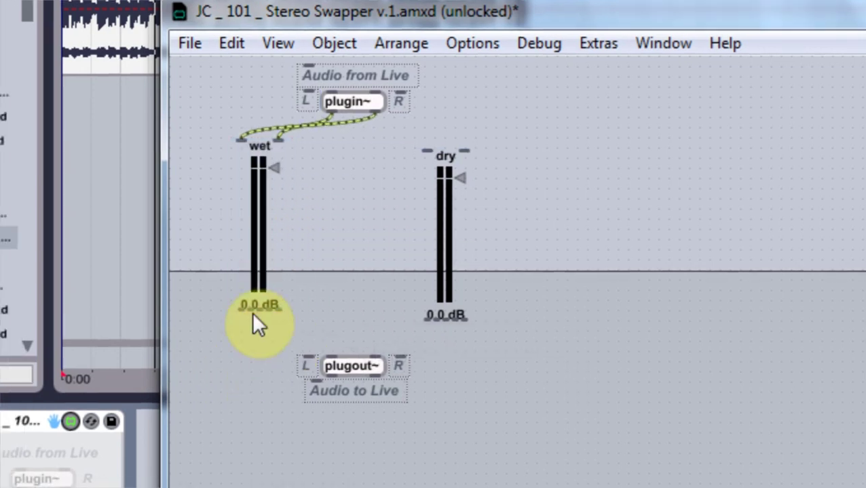
{"action": "left_click_drag", "start_coordinate": [250, 311], "coordinate": [371, 348]}
{"action": "left_click_drag", "start_coordinate": [241, 310], "coordinate": [331, 356]}
{"action": "left_click", "coordinate": [302, 333]}
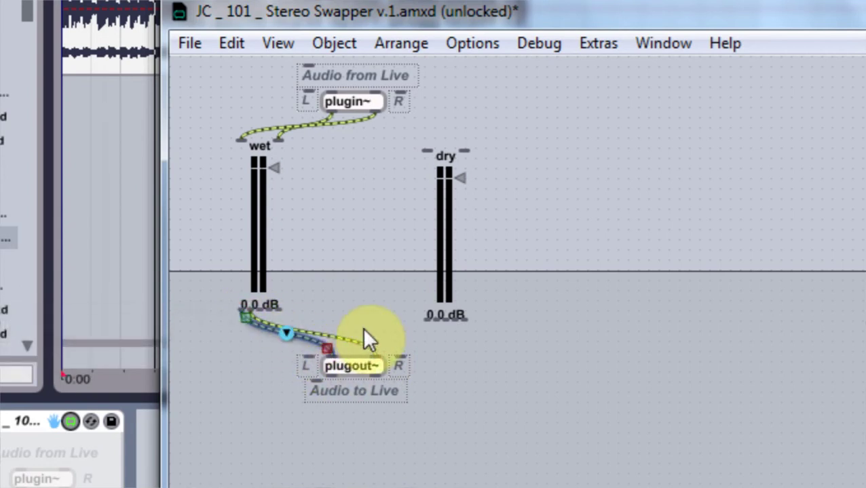
{"action": "left_click_drag", "start_coordinate": [363, 330], "coordinate": [376, 356]}
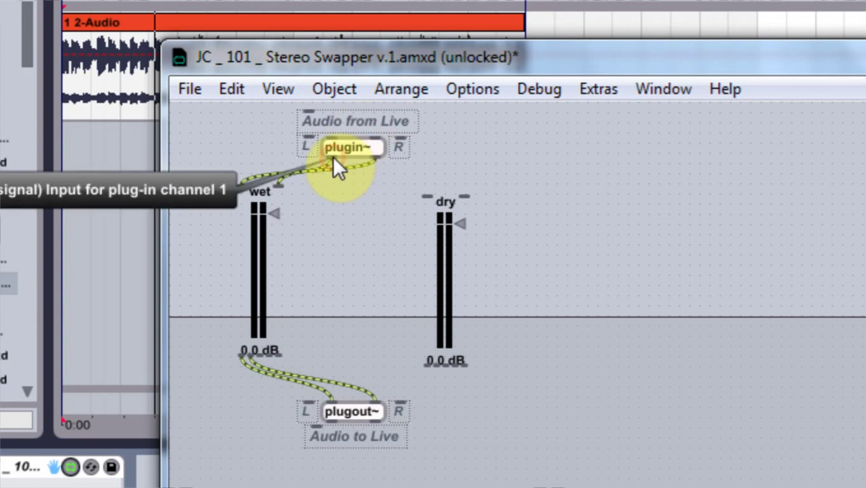
- Patch plugin~'s left and right outlets into dry, and dry's outlets into plugout~
{"action": "left_click_drag", "start_coordinate": [333, 161], "coordinate": [420, 197]}
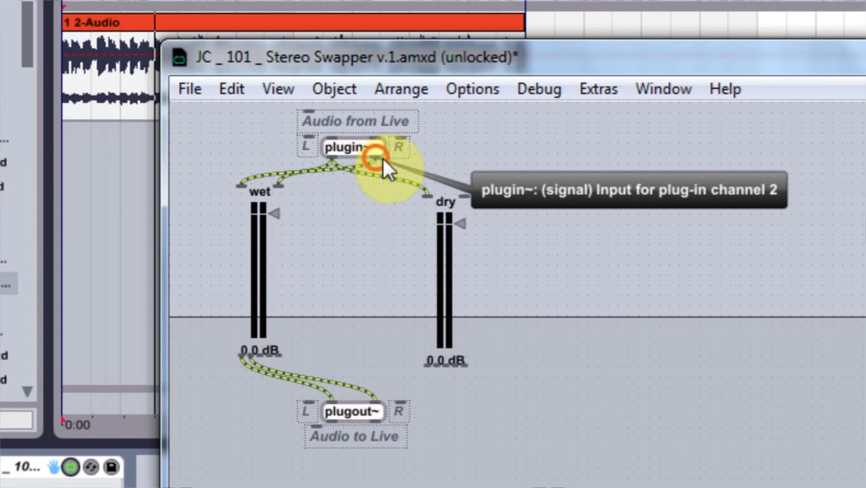
{"action": "left_click_drag", "start_coordinate": [381, 157], "coordinate": [457, 195]}
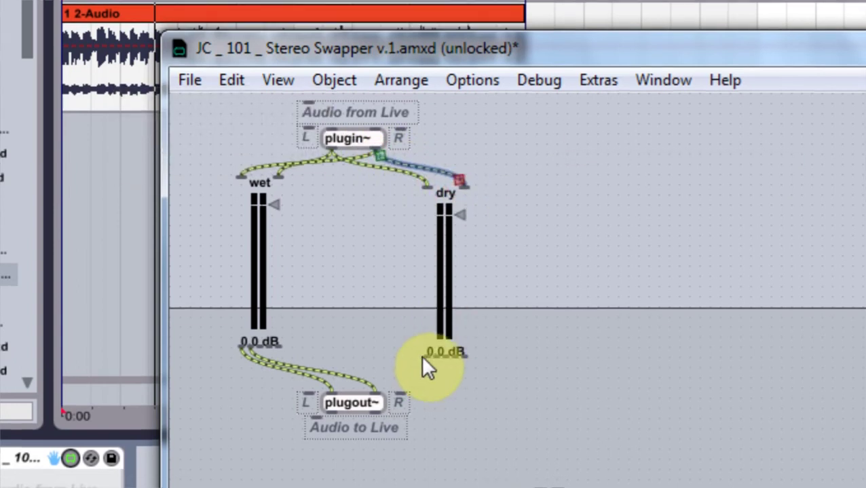
{"action": "left_click_drag", "start_coordinate": [426, 353], "coordinate": [332, 395]}
{"action": "left_click", "coordinate": [427, 348]}
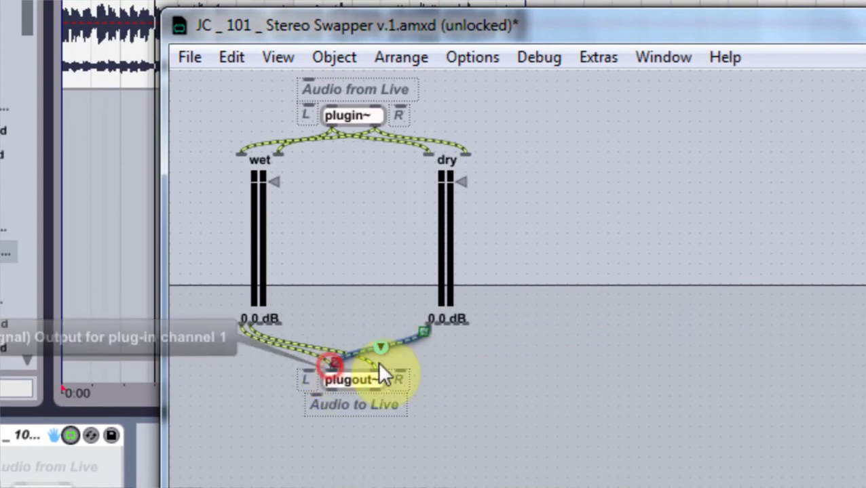
{"action": "left_click_drag", "start_coordinate": [434, 324], "coordinate": [374, 363]}
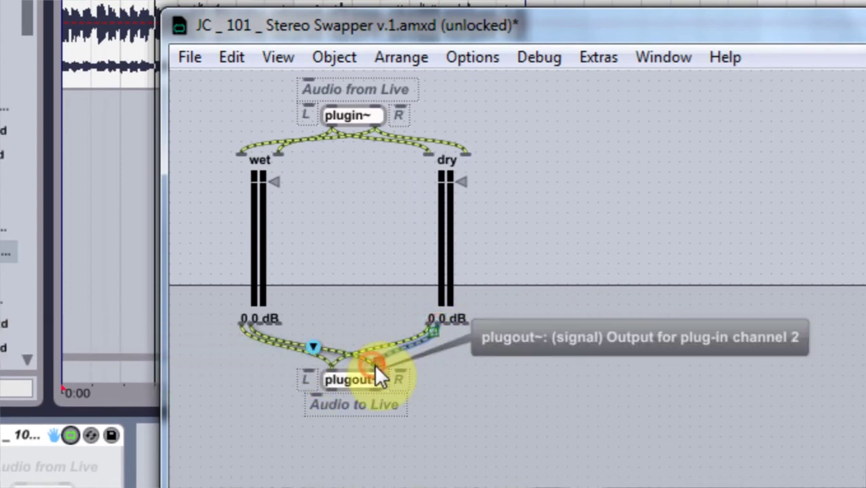
{"action": "left_click", "coordinate": [521, 369]}
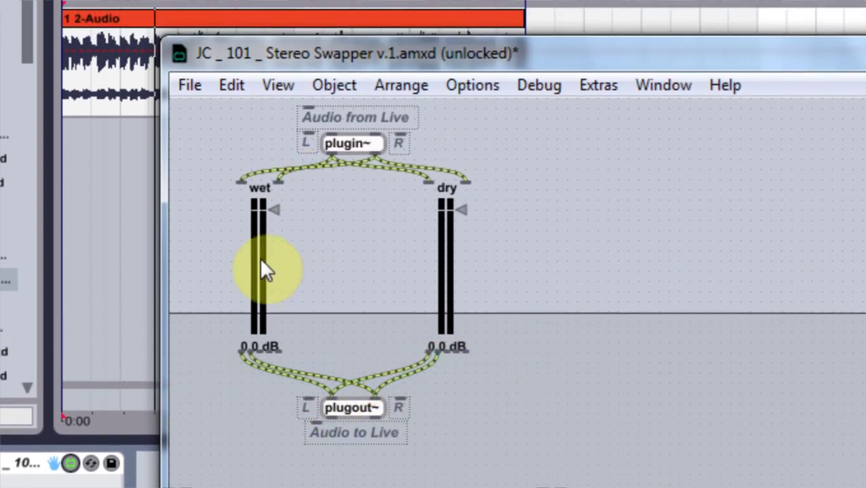
- Align the wet and dry sliders side by side near the centre of the patch
{"action": "left_click_drag", "start_coordinate": [262, 260], "coordinate": [285, 262]}
{"action": "left_click_drag", "start_coordinate": [450, 262], "coordinate": [402, 262]}
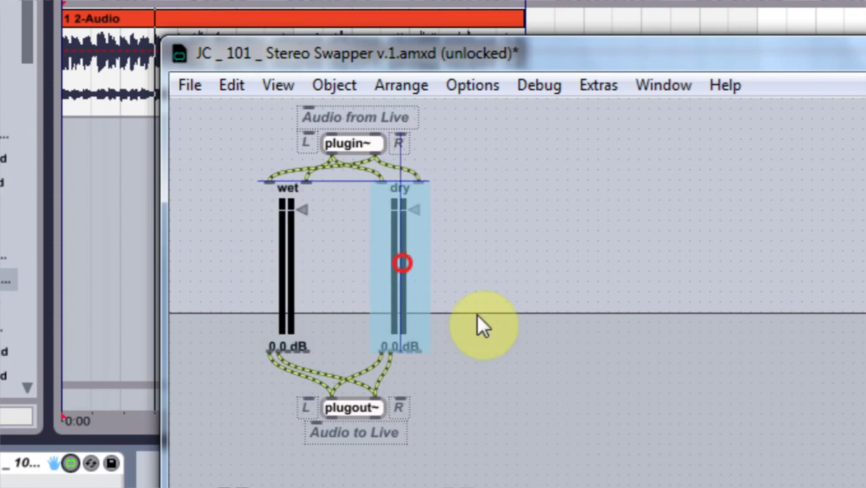
{"action": "left_click", "coordinate": [503, 349]}
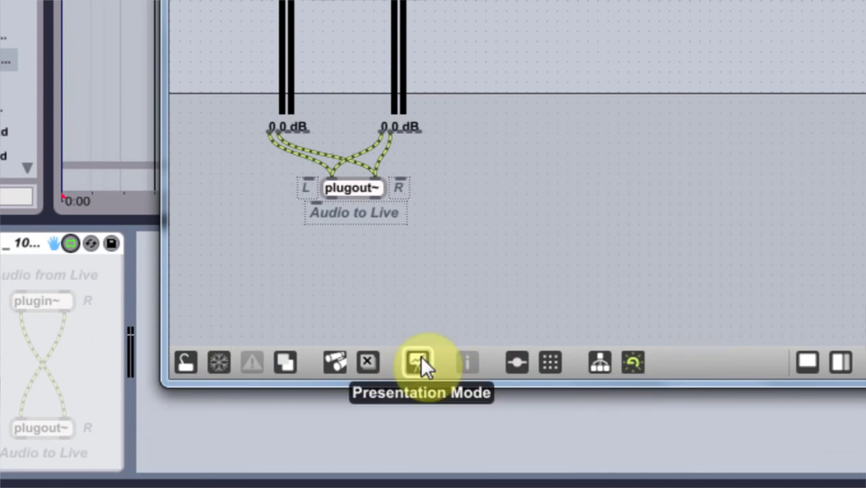
{"action": "left_click", "coordinate": [419, 361]}
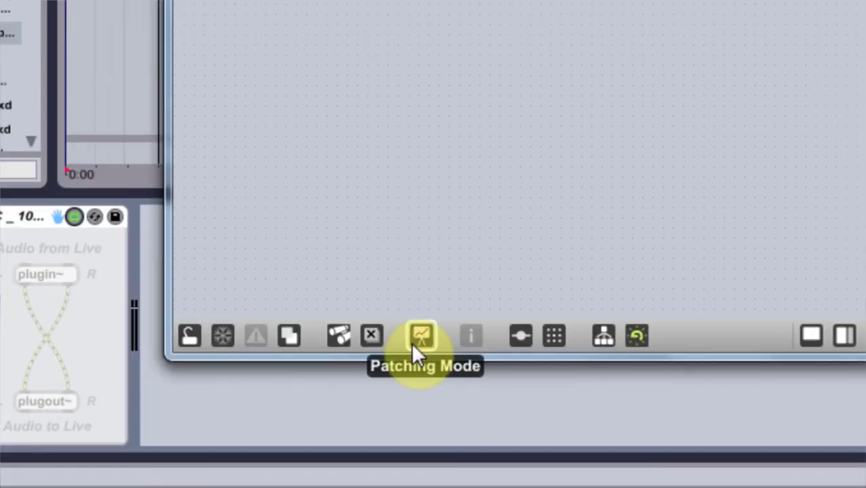
{"action": "left_click", "coordinate": [418, 339]}
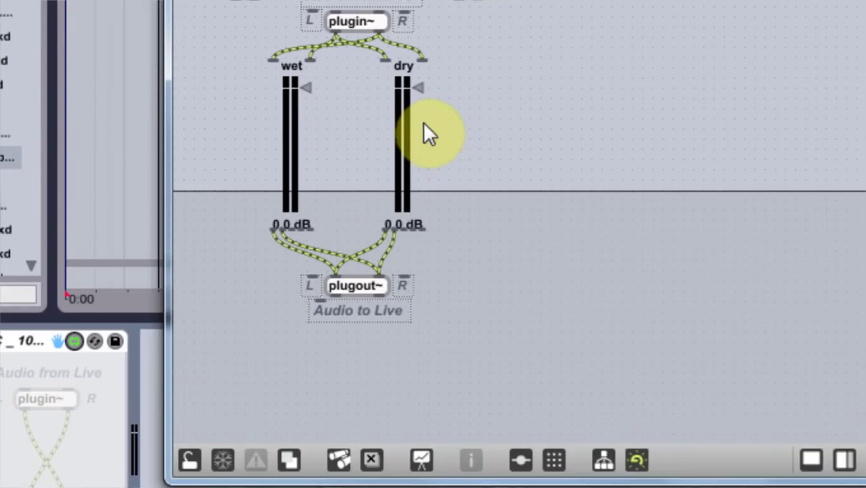
{"action": "left_click", "coordinate": [406, 160]}
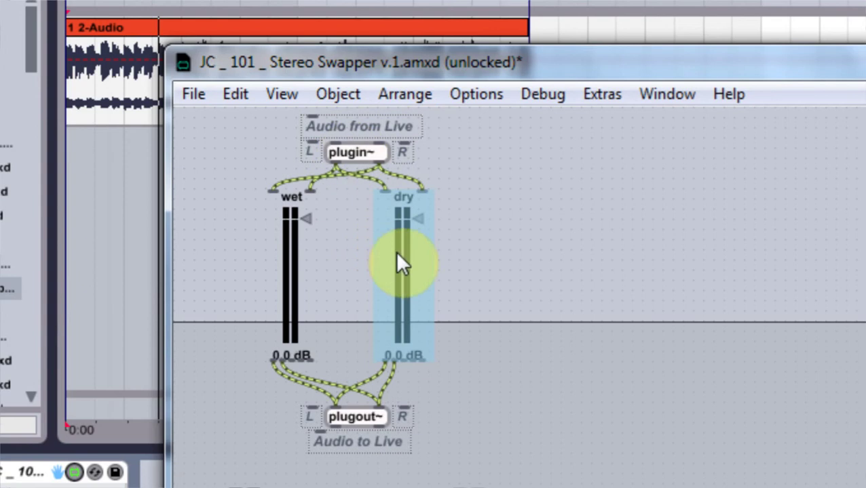
- Select the wet and dry sliders and add both to the presentation from the Object menu
{"action": "left_click", "coordinate": [291, 285], "text": "shift"}
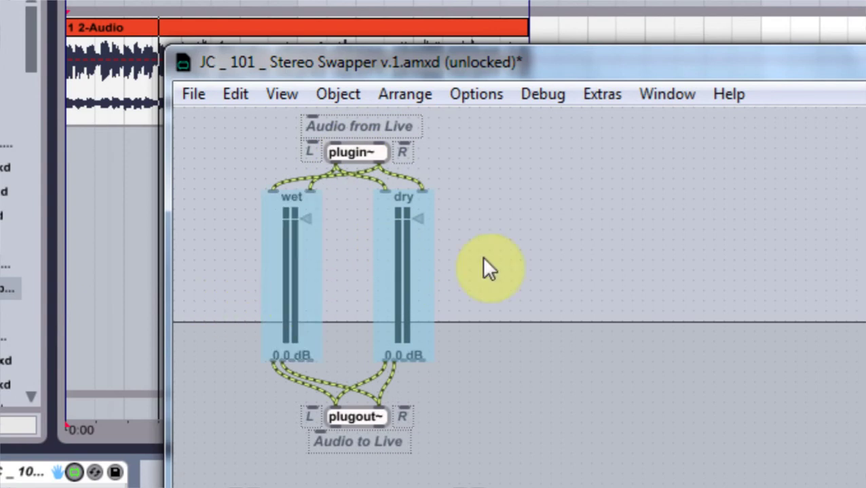
{"action": "left_click", "coordinate": [338, 109]}
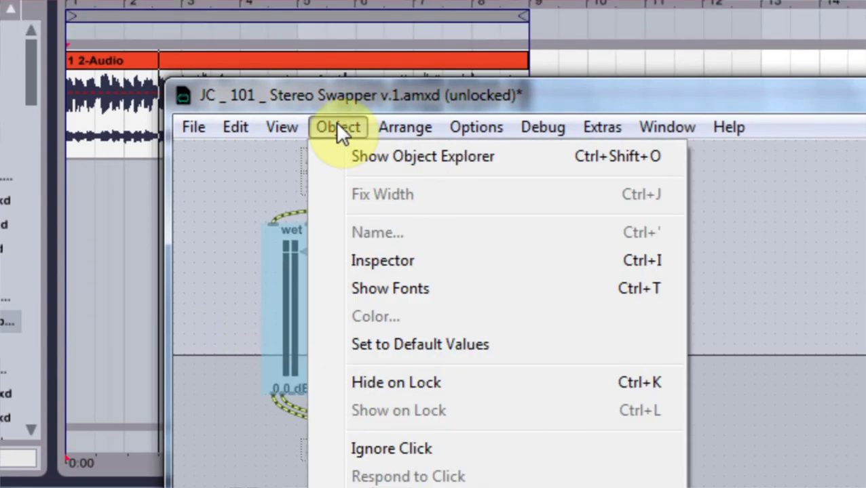
{"action": "left_click", "coordinate": [392, 487]}
{"action": "left_click", "coordinate": [502, 315]}
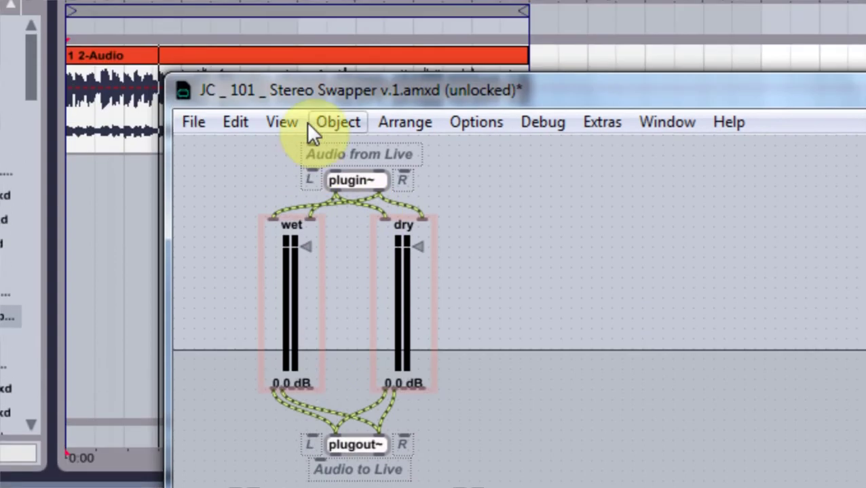
- Look through the View menu, then reselect both sliders and check the Object menu without changes
{"action": "left_click", "coordinate": [287, 122]}
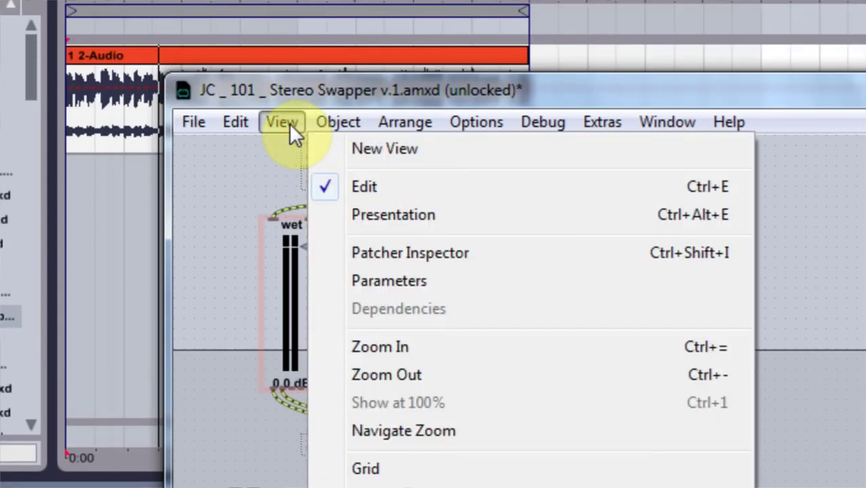
{"action": "mouse_move", "coordinate": [312, 128]}
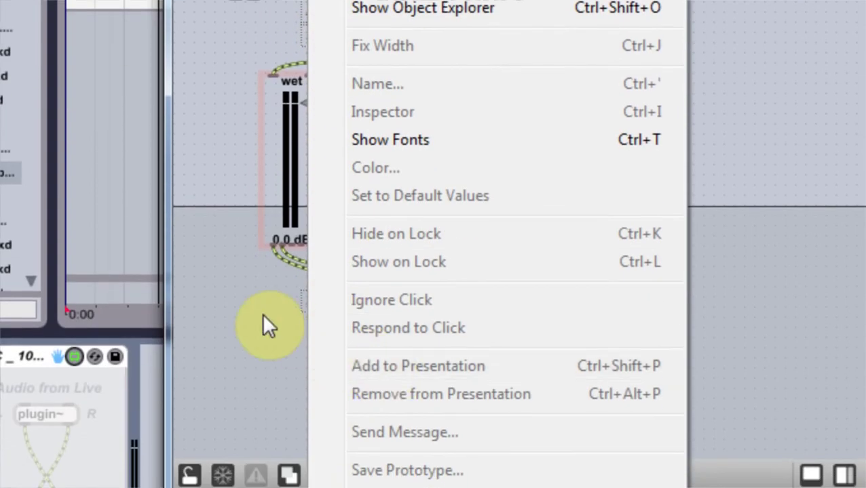
{"action": "left_click", "coordinate": [262, 314]}
{"action": "left_click", "coordinate": [391, 149]}
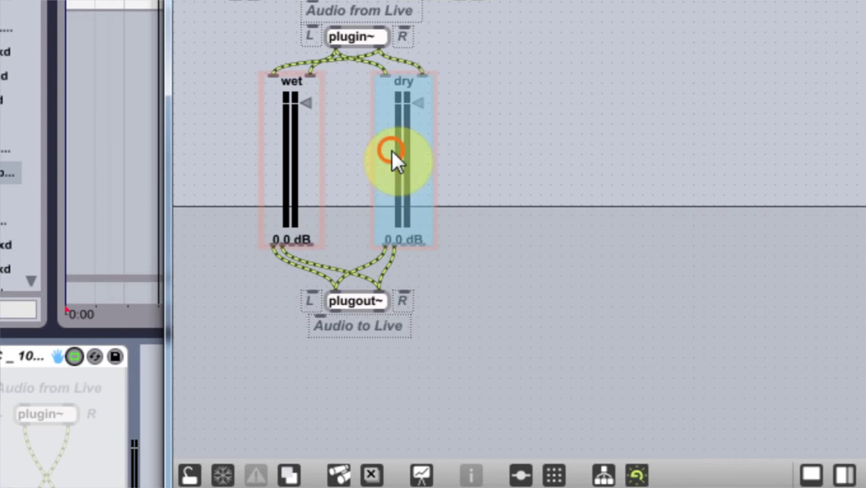
{"action": "left_click", "coordinate": [291, 165], "text": "shift"}
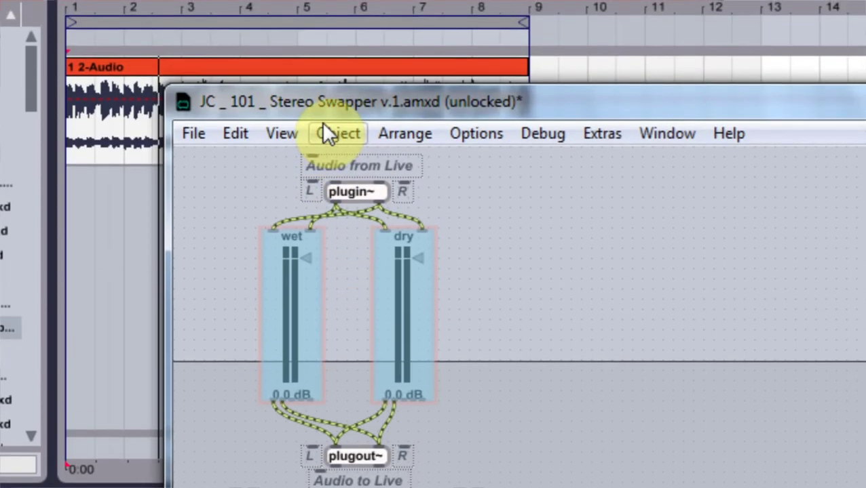
{"action": "left_click", "coordinate": [331, 133]}
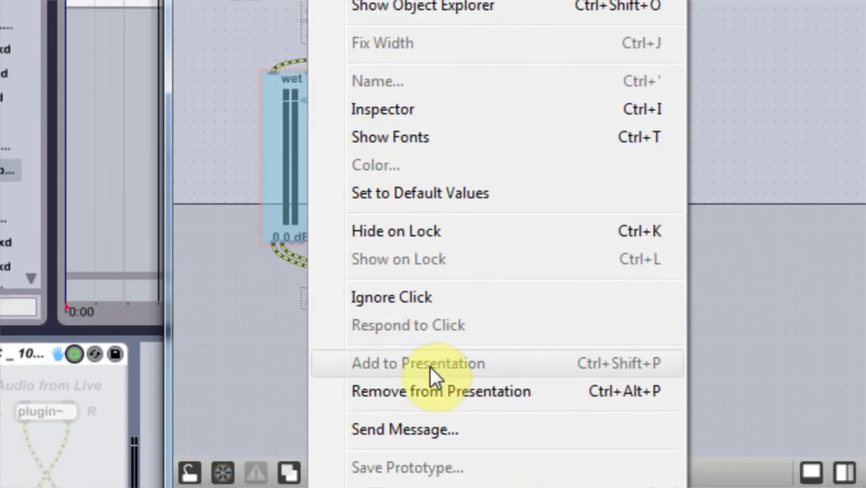
{"action": "left_click", "coordinate": [238, 409]}
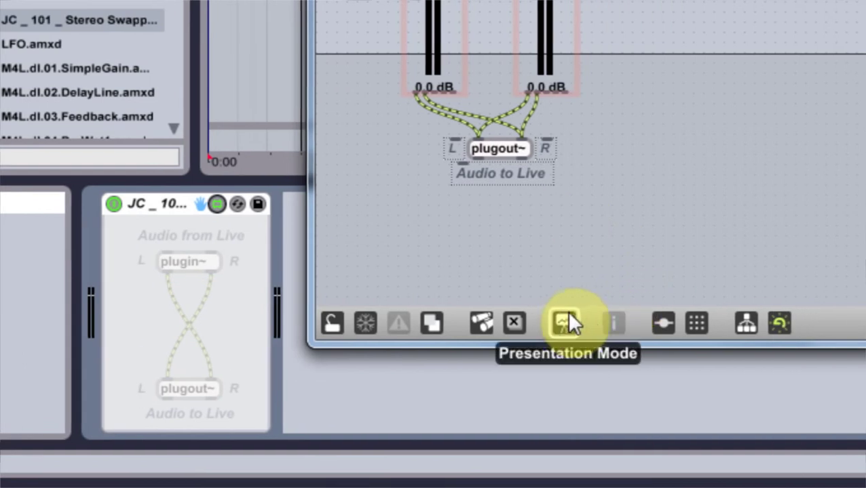
- In Presentation Mode, drag wet and dry together to the top-left, then return to Patching Mode
{"action": "left_click", "coordinate": [564, 323]}
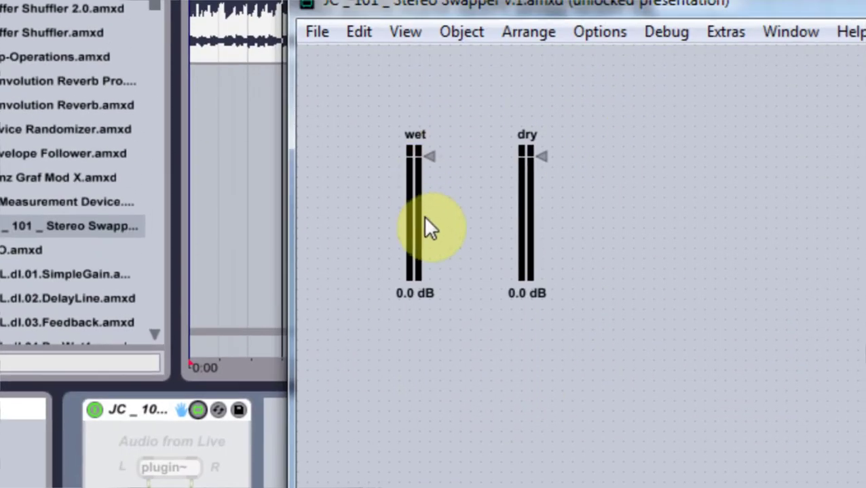
{"action": "left_click_drag", "start_coordinate": [425, 219], "coordinate": [348, 146]}
{"action": "left_click_drag", "start_coordinate": [543, 227], "coordinate": [434, 162]}
{"action": "left_click", "coordinate": [485, 173]}
{"action": "left_click", "coordinate": [540, 369]}
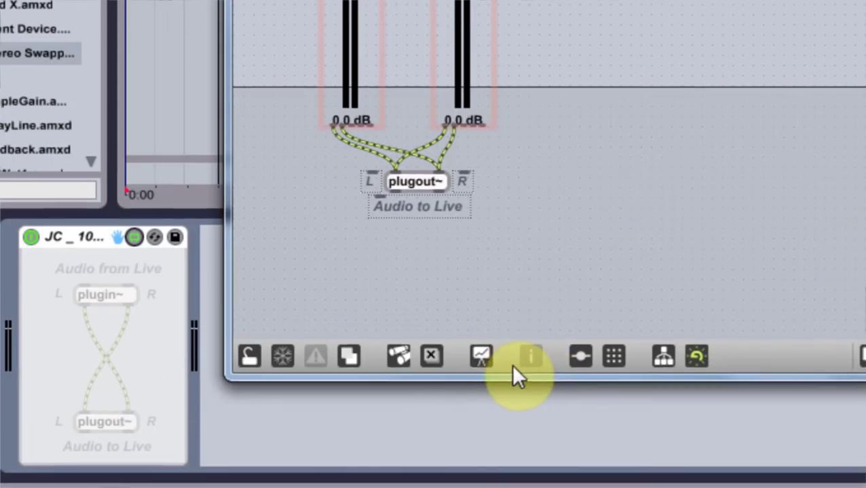
{"action": "left_click", "coordinate": [481, 462]}
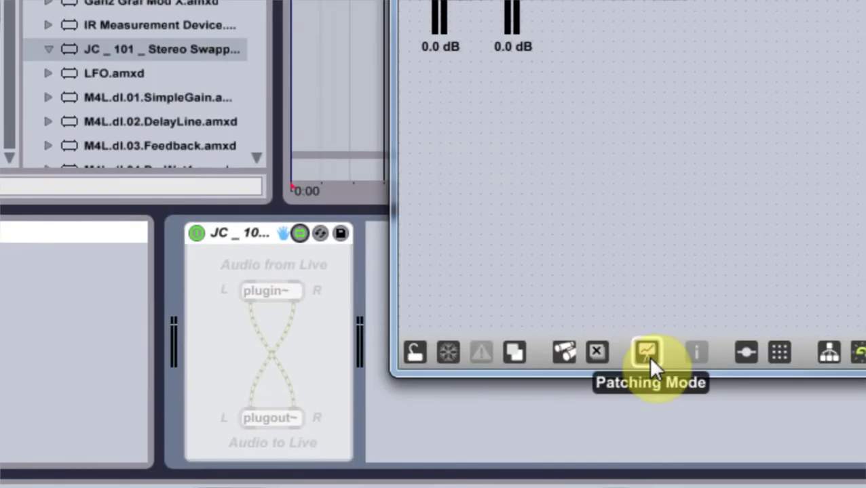
{"action": "left_click", "coordinate": [652, 354]}
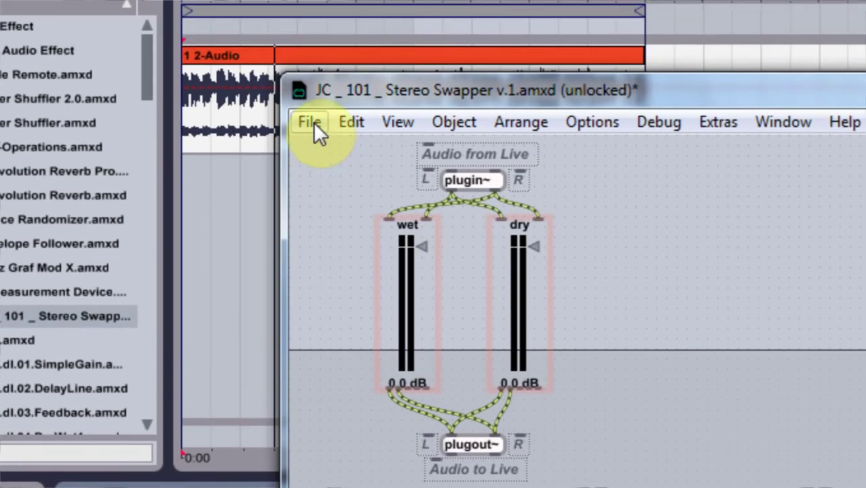
- Save the device as 'JC _ 101 _ Stereo Swapper v.2.amxd', then toggle Presentation Mode on and off
{"action": "left_click", "coordinate": [312, 122]}
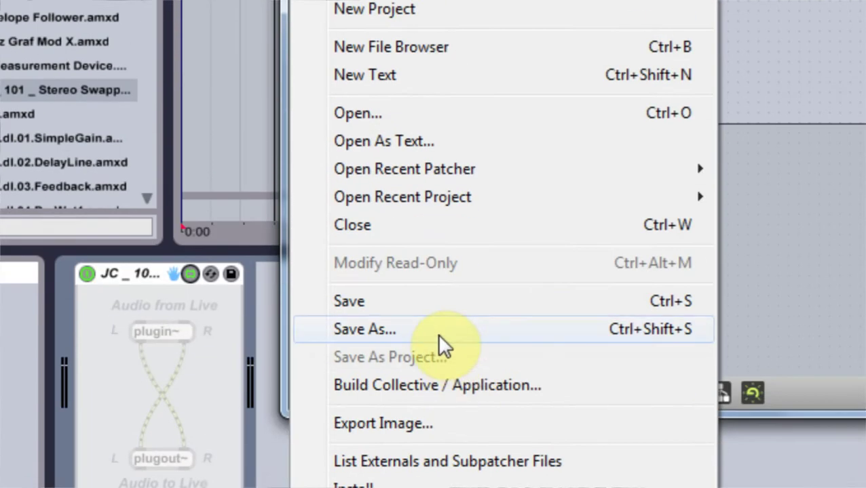
{"action": "left_click", "coordinate": [437, 332]}
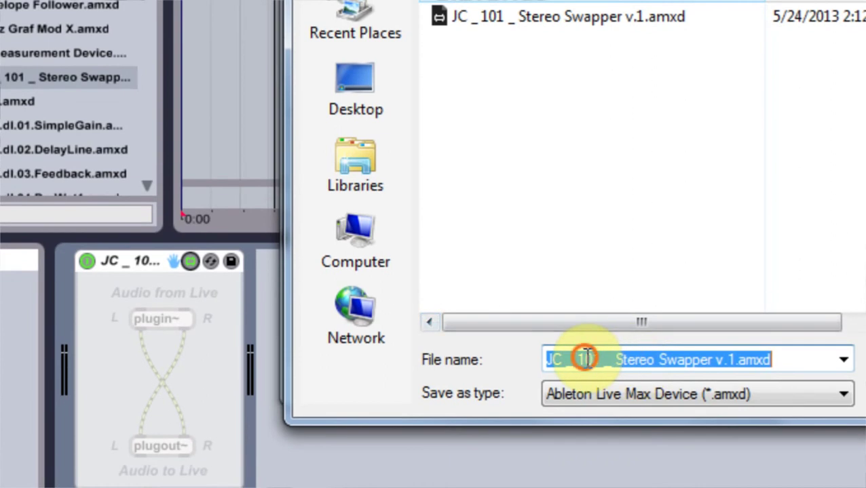
{"action": "left_click", "coordinate": [594, 366]}
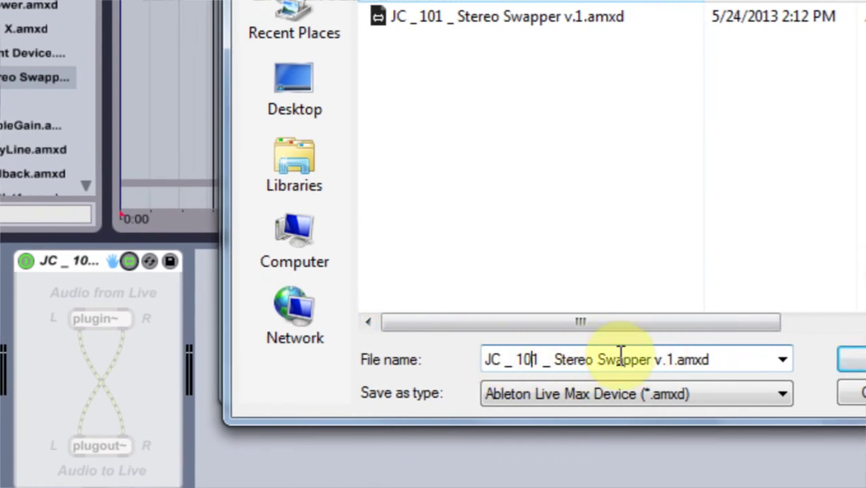
{"action": "left_click_drag", "start_coordinate": [639, 358], "coordinate": [647, 358]}
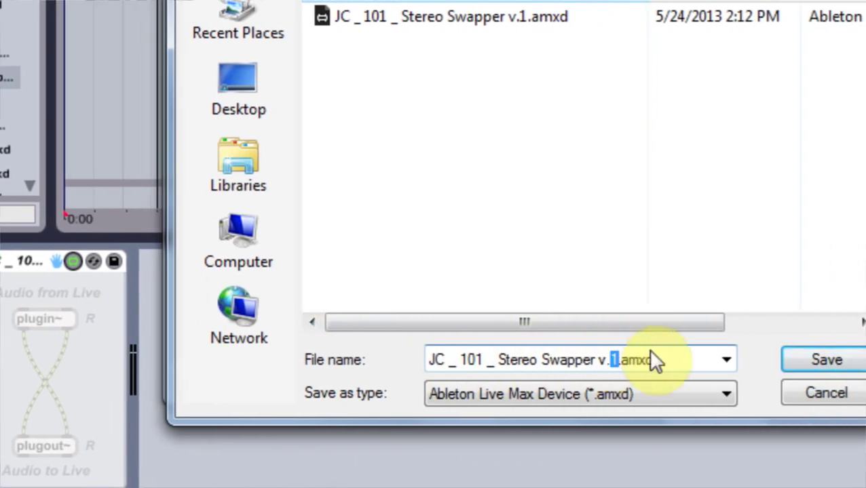
{"action": "type", "text": "2"}
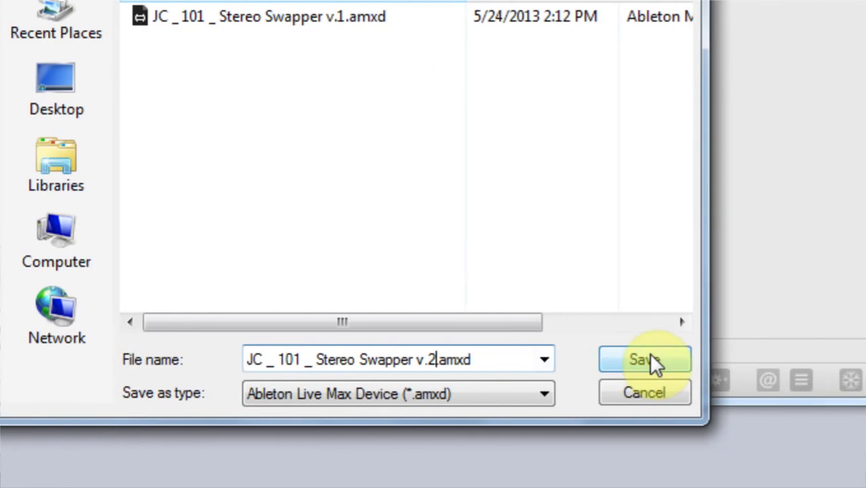
{"action": "left_click", "coordinate": [648, 358]}
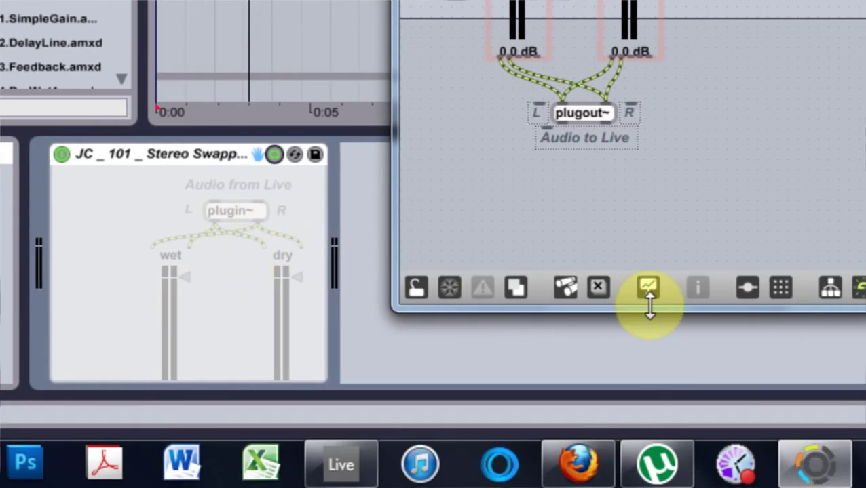
{"action": "left_click", "coordinate": [714, 289]}
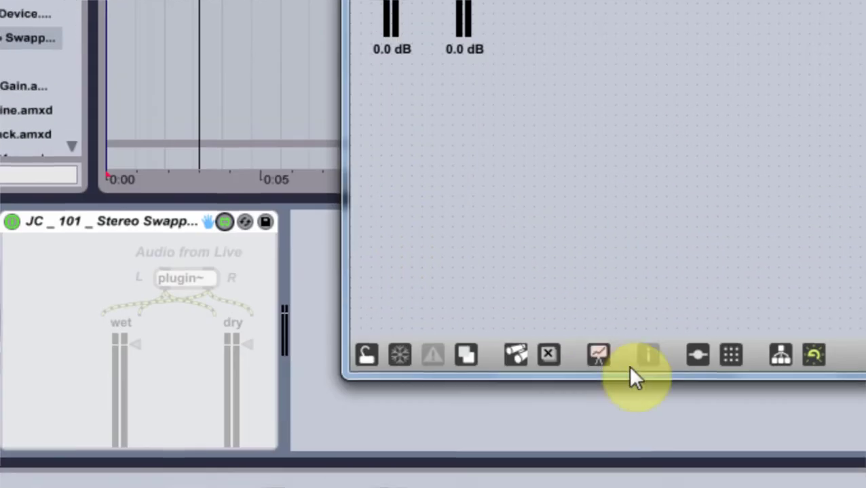
{"action": "left_click", "coordinate": [599, 353]}
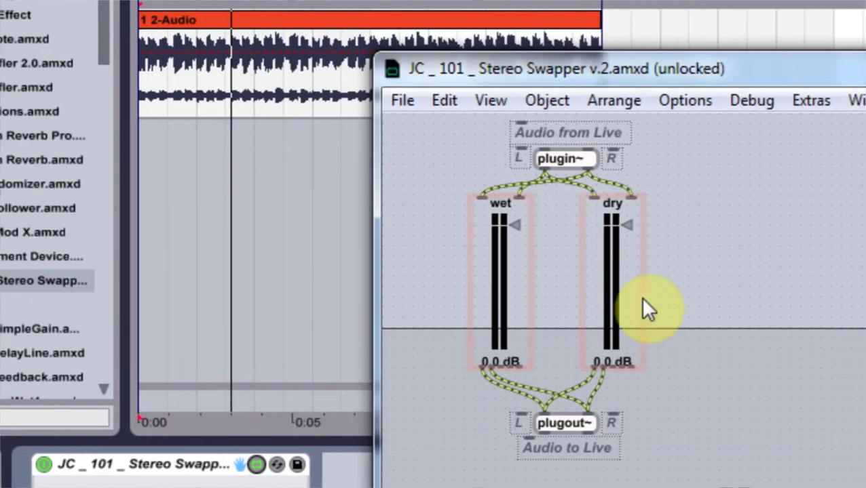
- Turn on Open in Presentation in the Patcher Inspector from the View menu
{"action": "left_click", "coordinate": [533, 104]}
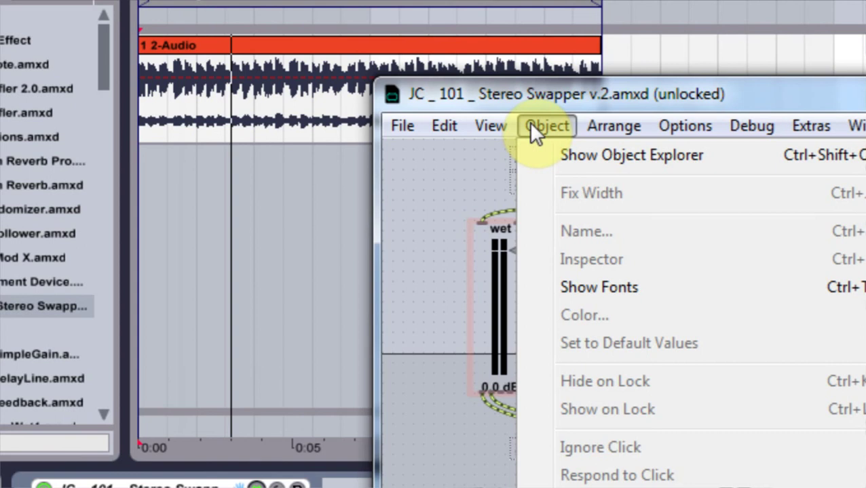
{"action": "left_click", "coordinate": [412, 230]}
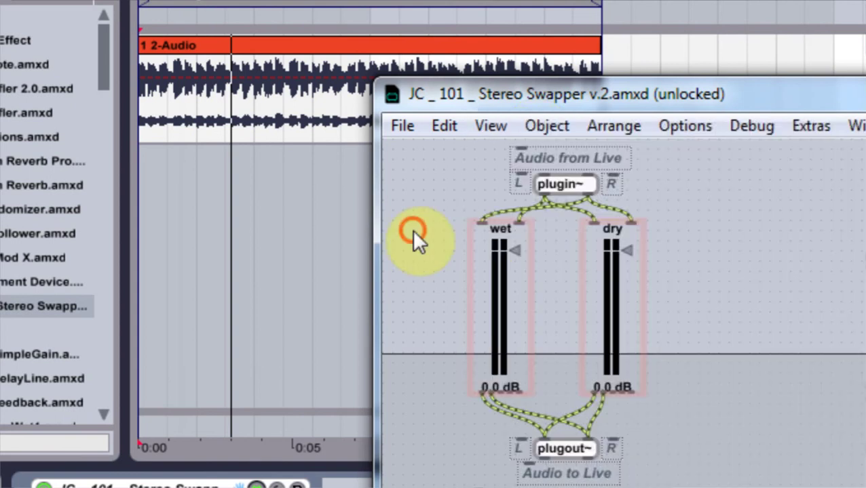
{"action": "left_click", "coordinate": [494, 129]}
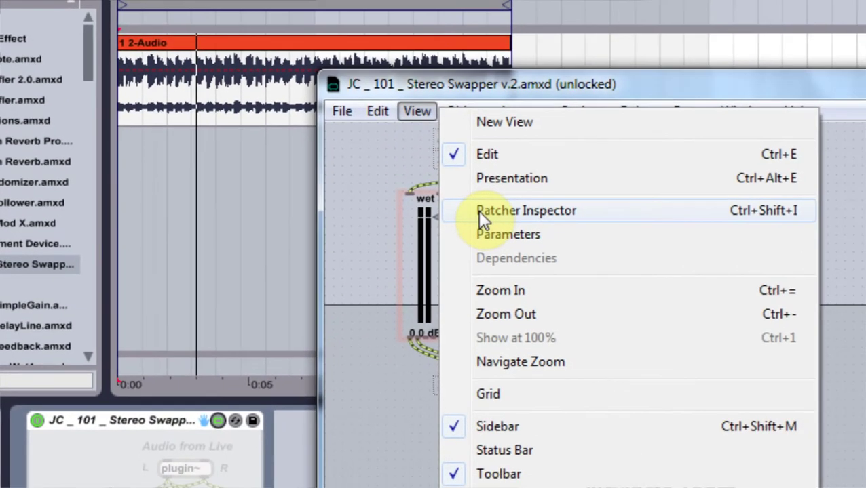
{"action": "left_click", "coordinate": [477, 210]}
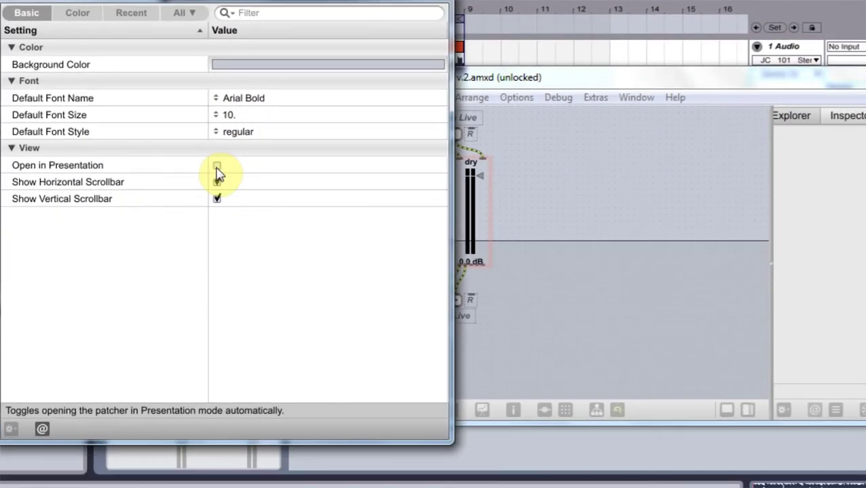
{"action": "left_click", "coordinate": [217, 167]}
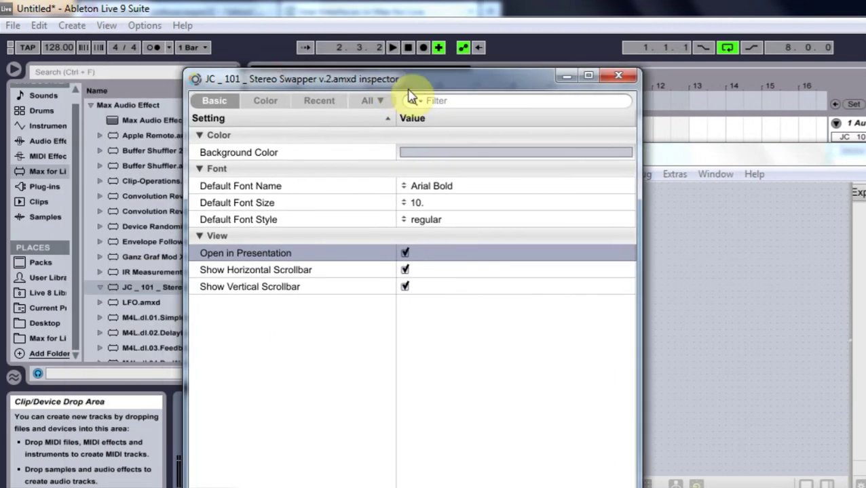
{"action": "left_click", "coordinate": [510, 64]}
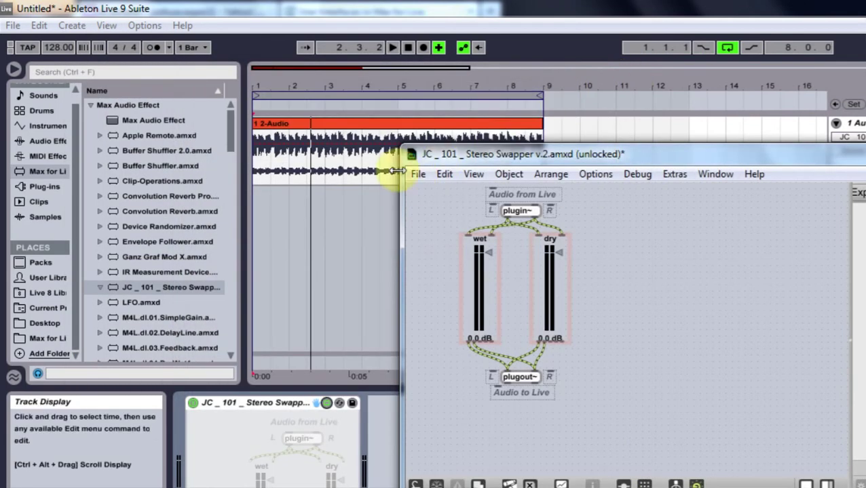
- Save the patcher with File > Save, then close, reopen and close the patcher window
{"action": "left_click", "coordinate": [416, 175]}
{"action": "left_click", "coordinate": [443, 382]}
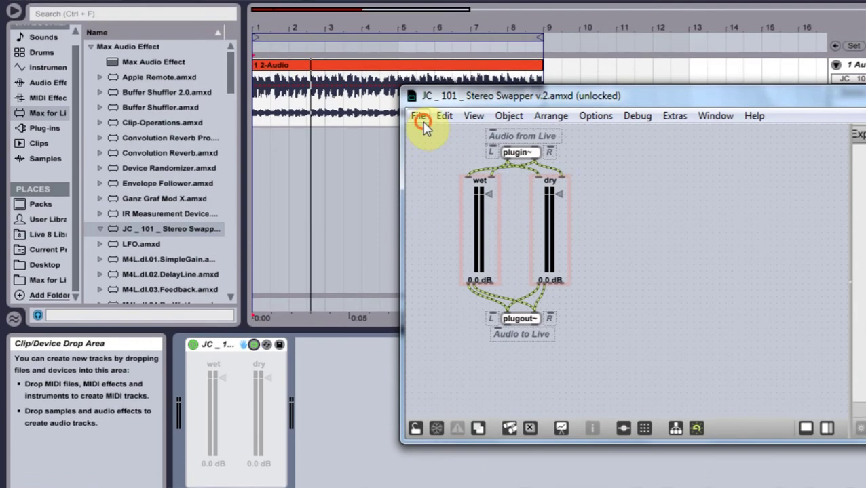
{"action": "left_click", "coordinate": [417, 48]}
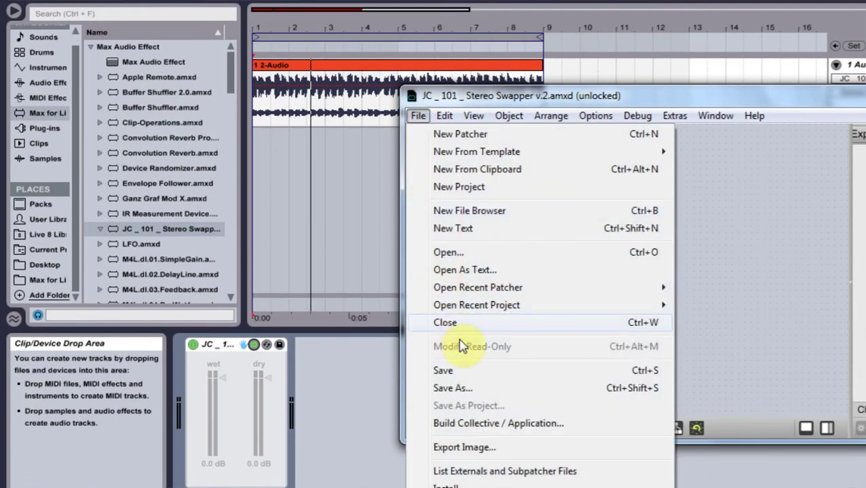
{"action": "left_click", "coordinate": [461, 370]}
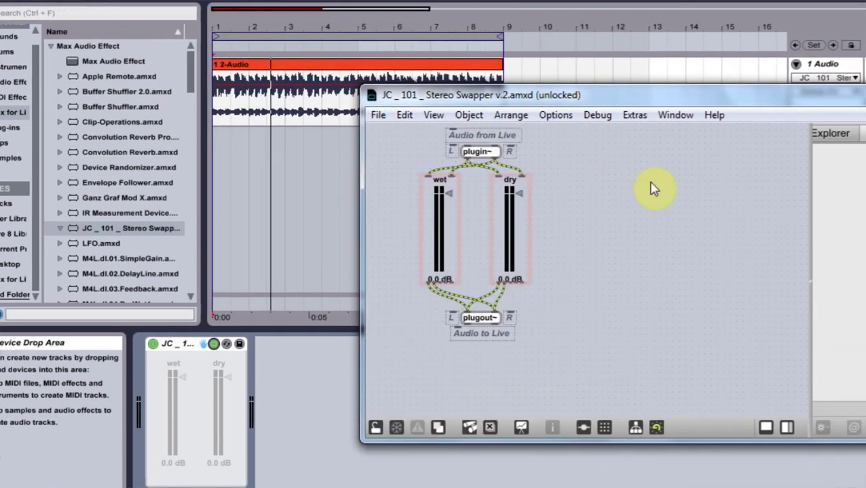
{"action": "left_click", "coordinate": [754, 120]}
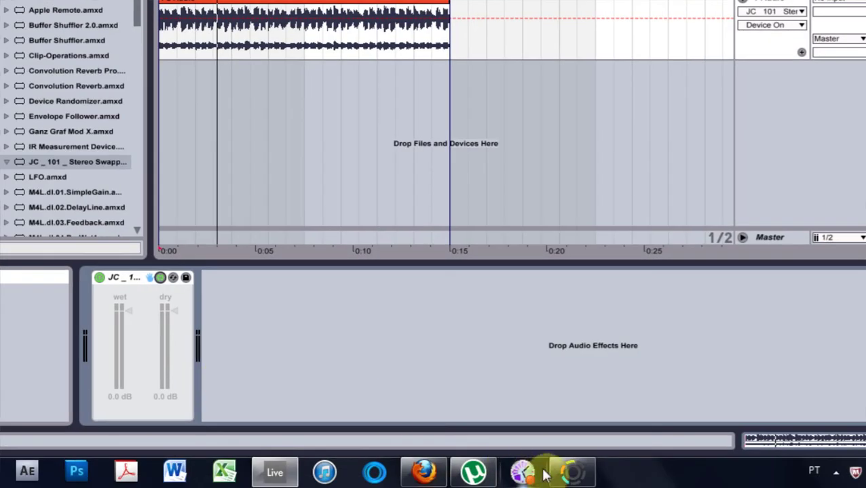
{"action": "left_click", "coordinate": [572, 472]}
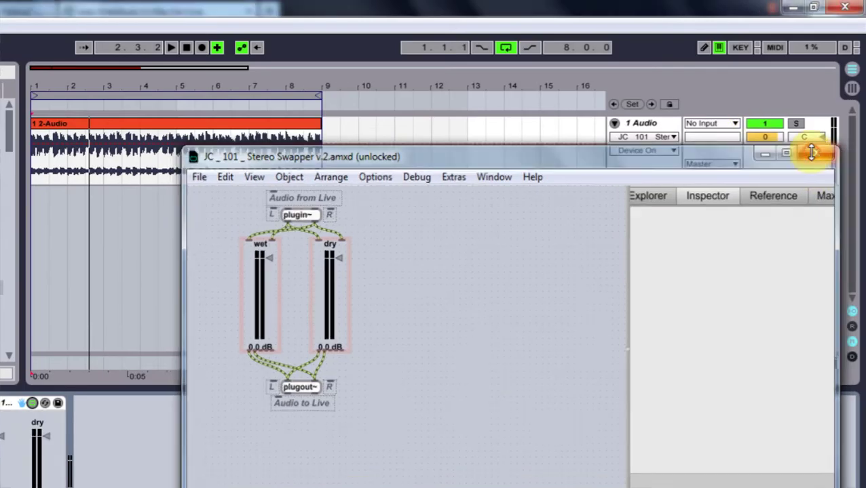
{"action": "left_click", "coordinate": [811, 153]}
- Drag wet gain to -42 dB and dry to -16 dB, then wet fully down to -inf dB
{"action": "left_click_drag", "start_coordinate": [236, 378], "coordinate": [280, 351]}
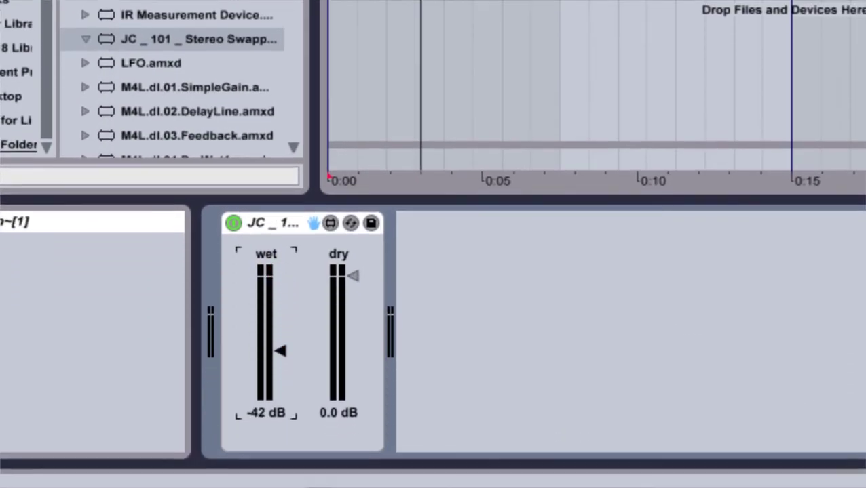
{"action": "left_click_drag", "start_coordinate": [353, 271], "coordinate": [353, 304]}
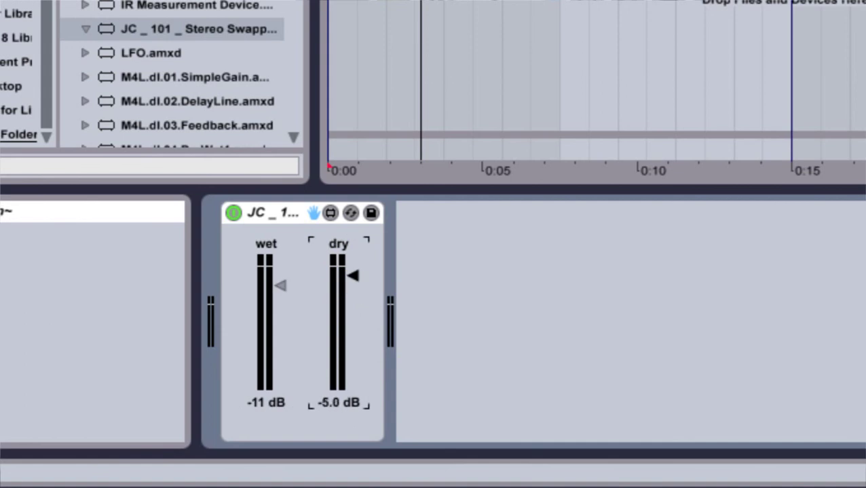
{"action": "left_click_drag", "start_coordinate": [281, 284], "coordinate": [280, 390]}
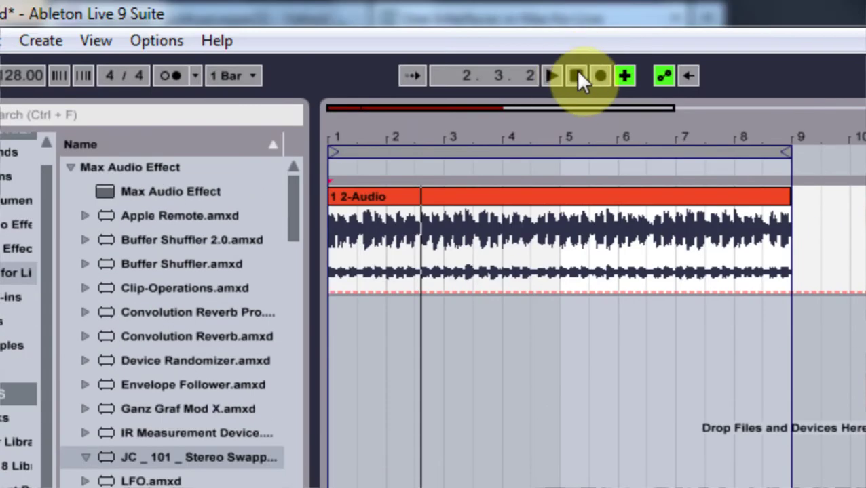
- Replay the clip from the start, turning the dry gain fully down to -inf dB between runs
{"action": "left_click", "coordinate": [576, 76]}
{"action": "left_click", "coordinate": [552, 75]}
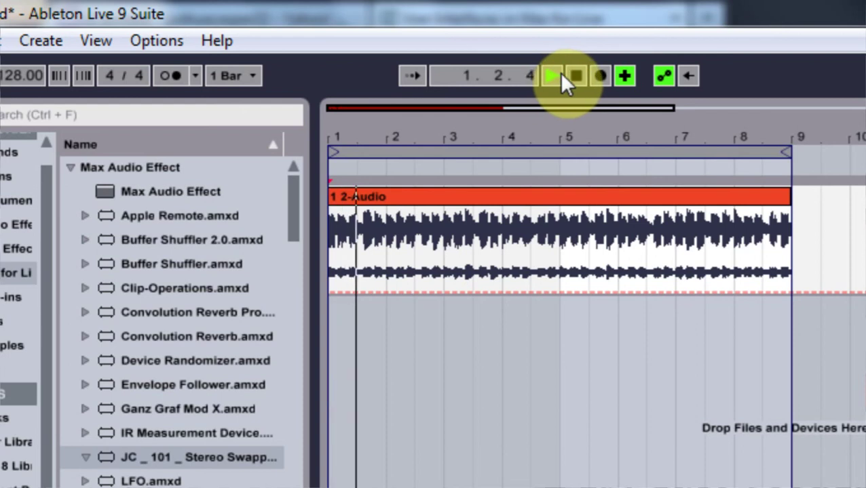
{"action": "left_click", "coordinate": [577, 74]}
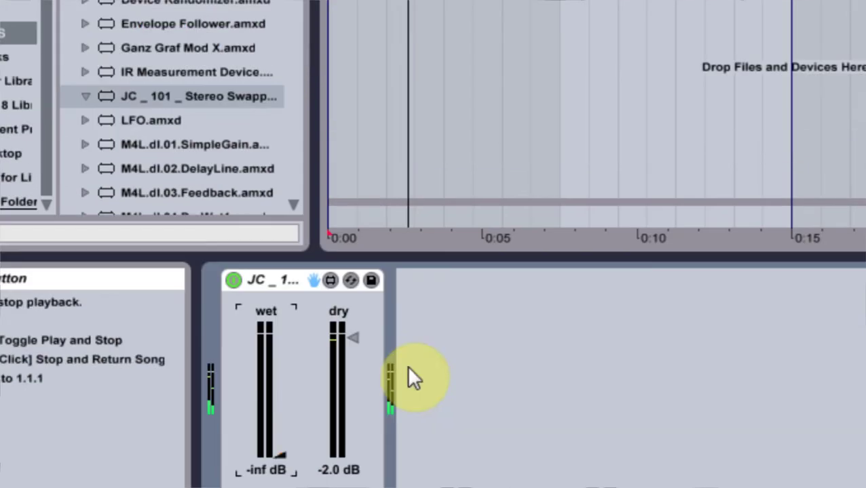
{"action": "left_click_drag", "start_coordinate": [344, 336], "coordinate": [348, 456]}
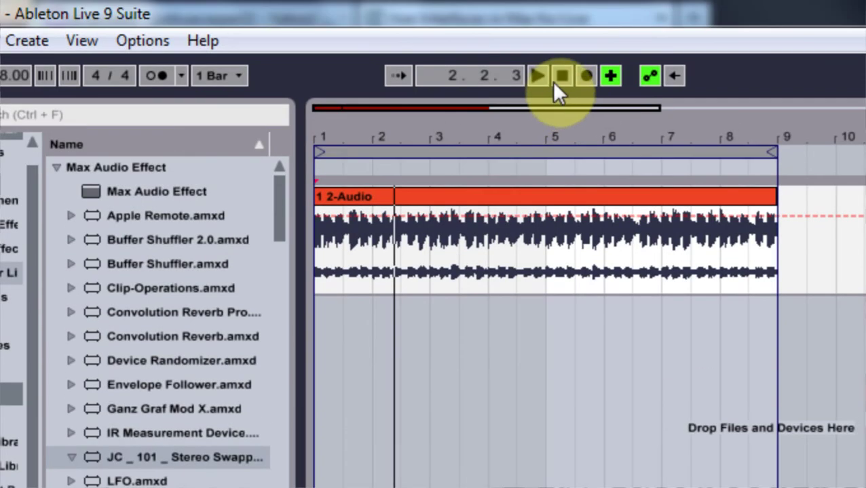
{"action": "left_click", "coordinate": [541, 74]}
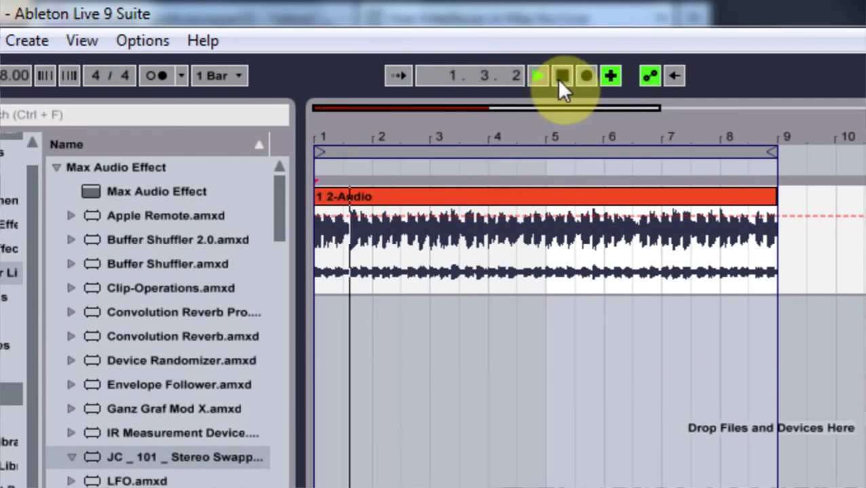
{"action": "left_click", "coordinate": [560, 77]}
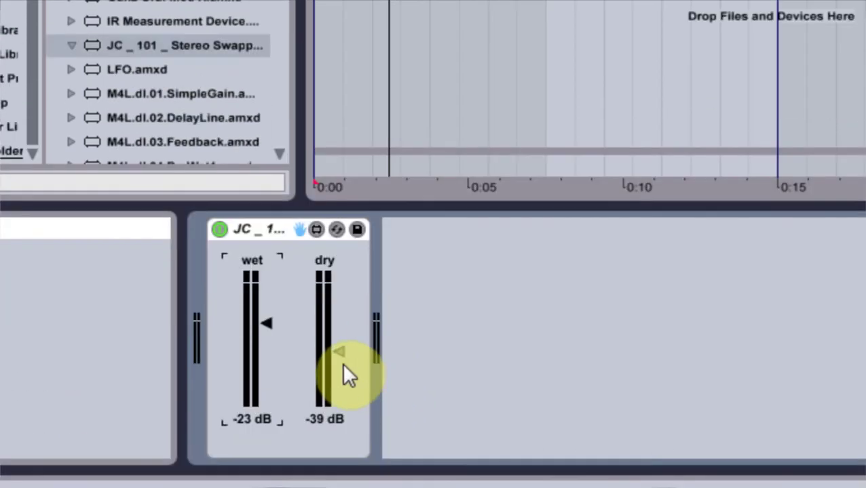
- While the clip plays, balance the sliders to wet about -6.0 dB and dry -5.0 dB
{"action": "left_click_drag", "start_coordinate": [343, 375], "coordinate": [339, 346]}
{"action": "left_click_drag", "start_coordinate": [273, 323], "coordinate": [267, 340]}
{"action": "left_click", "coordinate": [538, 70]}
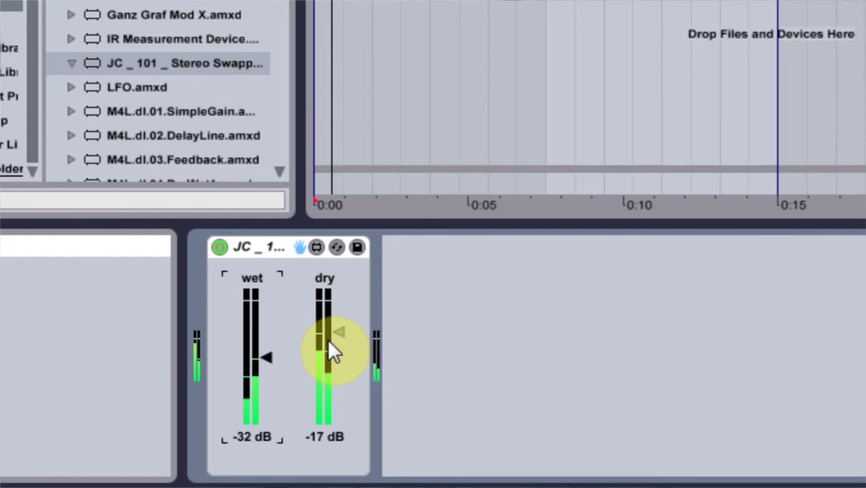
{"action": "left_click_drag", "start_coordinate": [326, 338], "coordinate": [330, 299]}
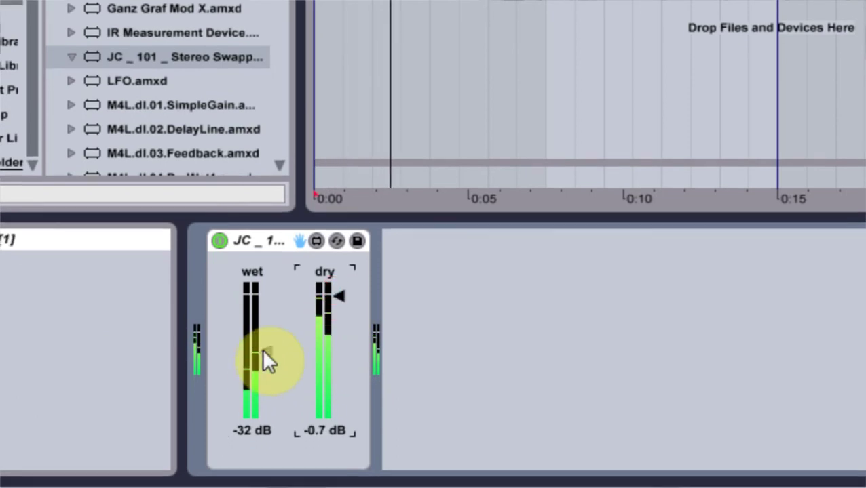
{"action": "left_click_drag", "start_coordinate": [263, 353], "coordinate": [267, 306]}
{"action": "left_click_drag", "start_coordinate": [336, 296], "coordinate": [339, 305]}
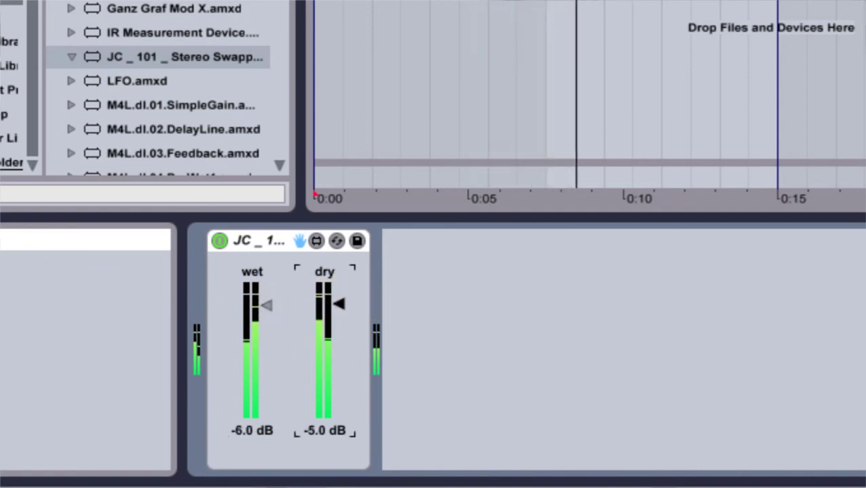
- Stop playback and fine-tune the dry and wet gains to -5.0 dB and -6.3 dB
{"action": "left_click", "coordinate": [563, 79]}
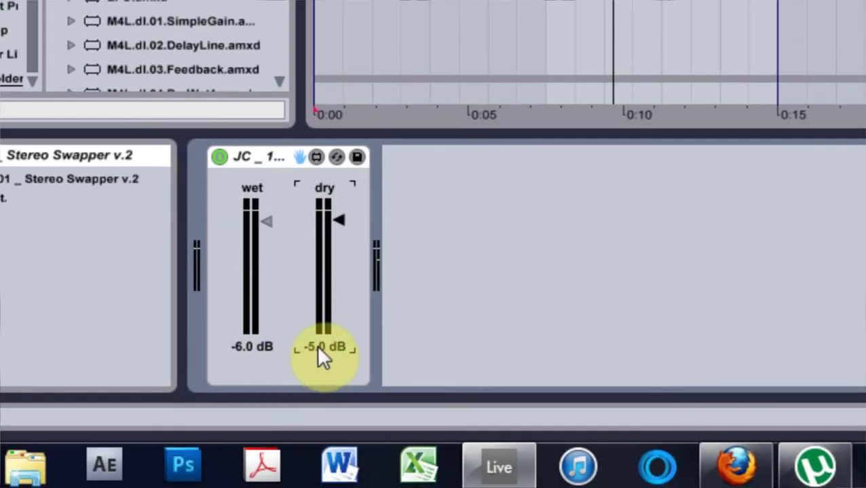
{"action": "left_click_drag", "start_coordinate": [317, 346], "coordinate": [242, 348]}
{"action": "left_click_drag", "start_coordinate": [269, 226], "coordinate": [275, 221]}
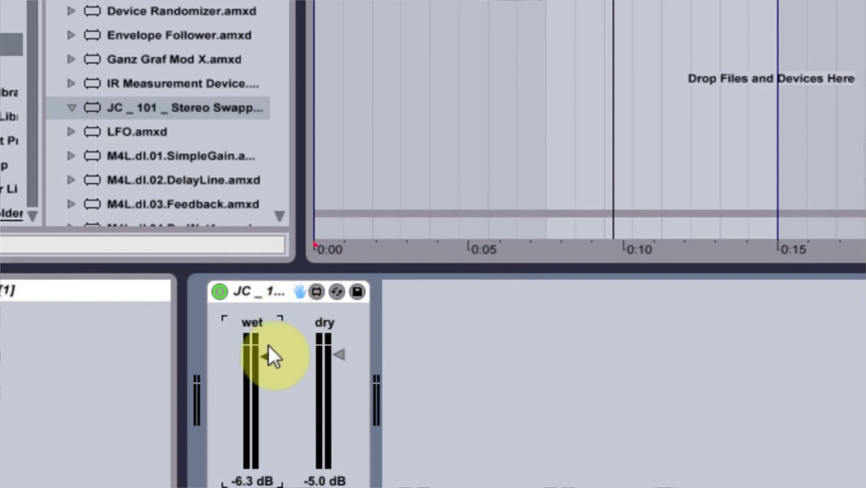
- Sweep the wet gain down and back up, ending at wet -4.4 dB and dry -3.4 dB
{"action": "left_click_drag", "start_coordinate": [269, 354], "coordinate": [270, 370]}
{"action": "left_click_drag", "start_coordinate": [269, 327], "coordinate": [271, 313]}
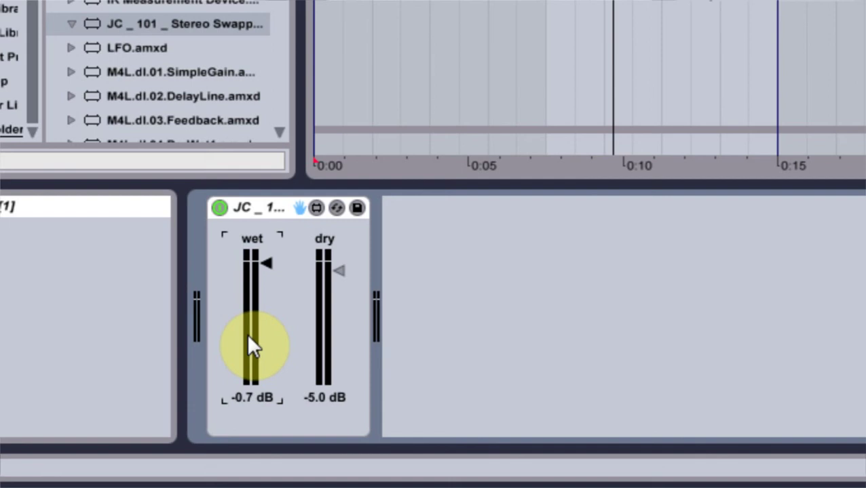
{"action": "mouse_move", "coordinate": [274, 264]}
{"action": "left_mouse_down"}
{"action": "mouse_move", "coordinate": [274, 291]}
{"action": "mouse_move", "coordinate": [266, 269]}
{"action": "left_mouse_up"}
{"action": "mouse_move", "coordinate": [341, 271]}
{"action": "left_mouse_down"}
{"action": "mouse_move", "coordinate": [342, 328]}
{"action": "mouse_move", "coordinate": [339, 268]}
{"action": "left_mouse_up"}
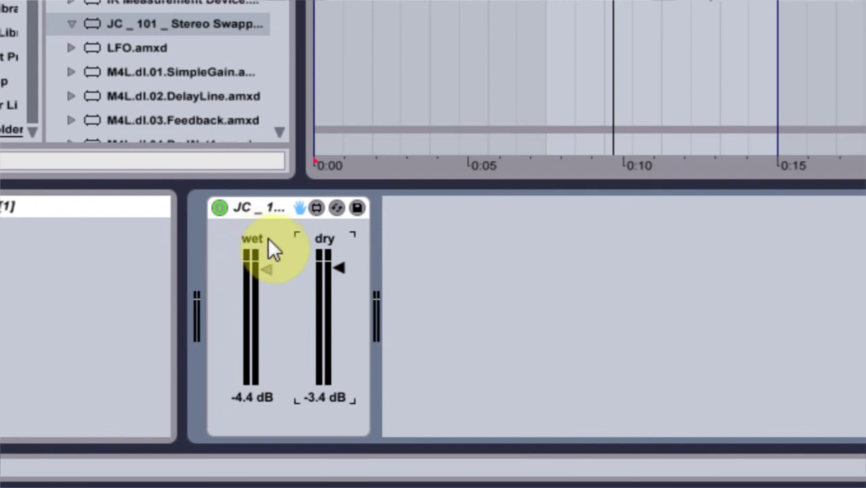